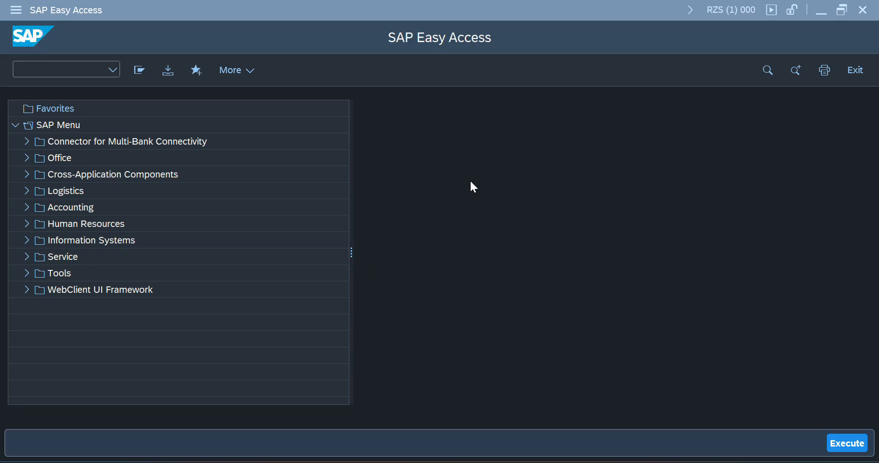
Step: Open the BP transaction and start creating an organization in the Business Partner (Gen.) role
click(52, 67)
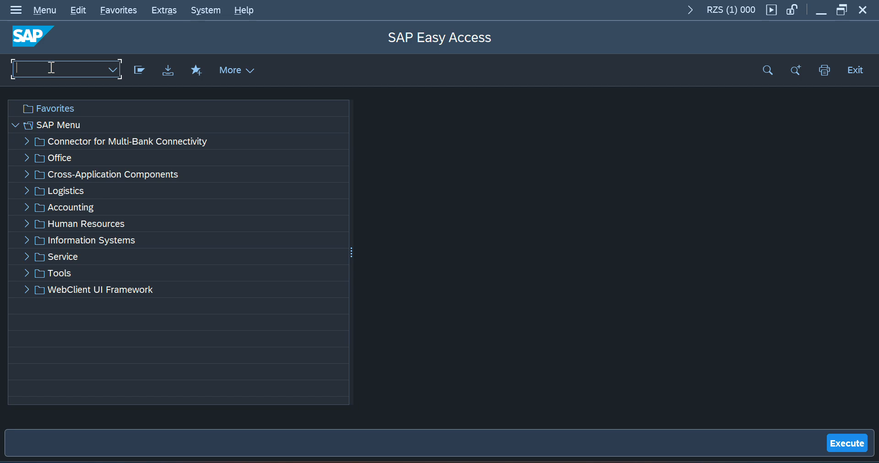
text(BP)
key(Return)
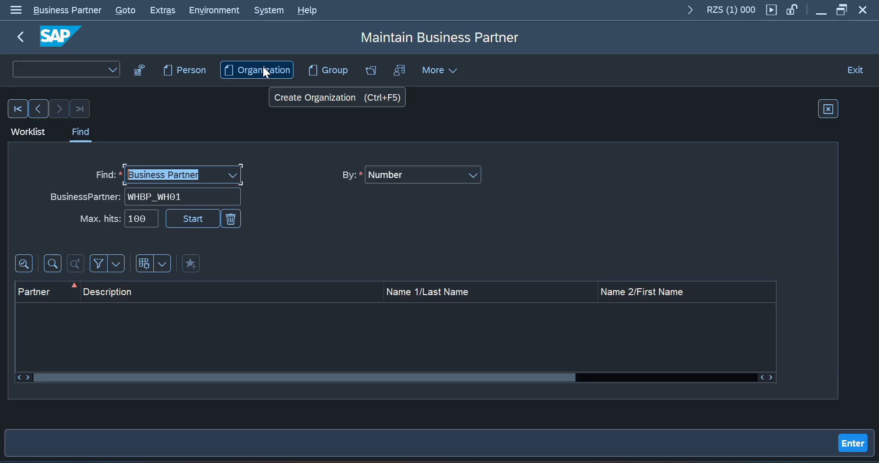
key(alt+Tab)
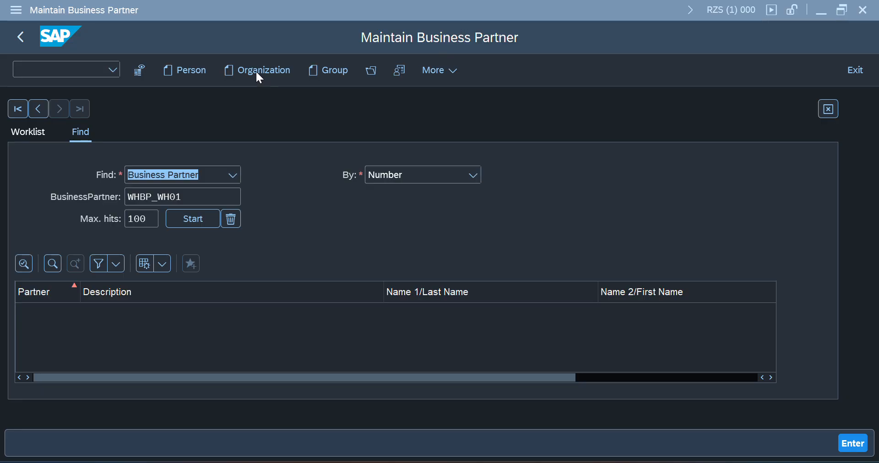
key(alt)
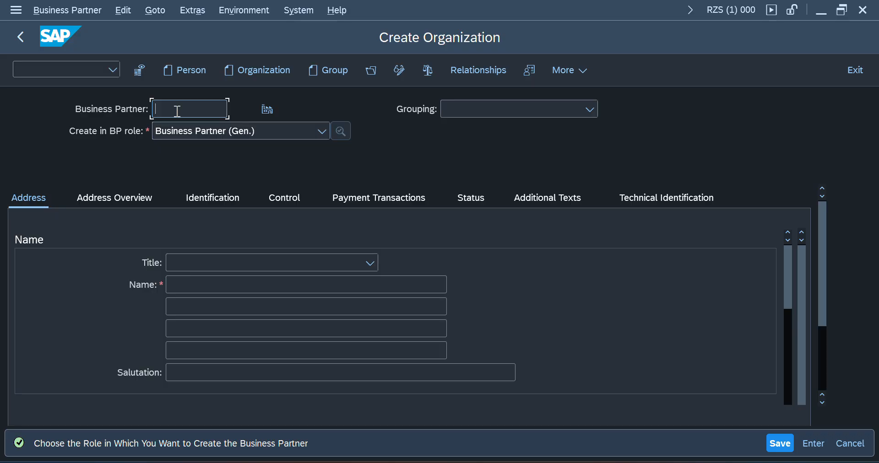
click(322, 133)
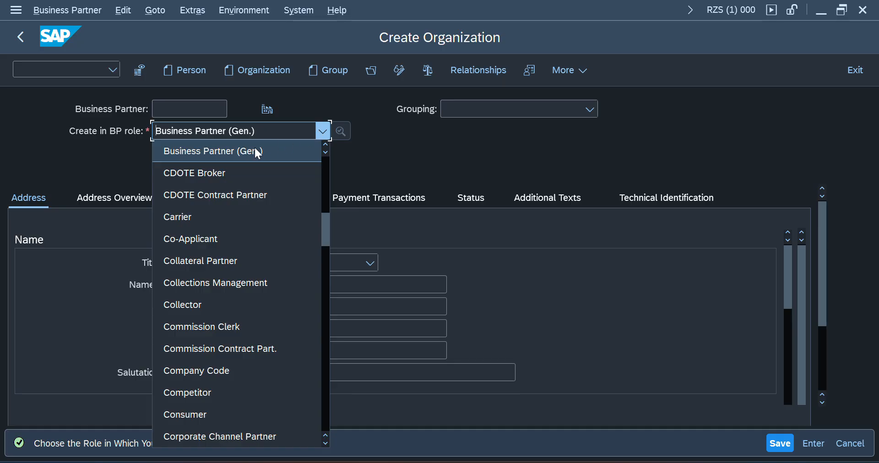
click(397, 147)
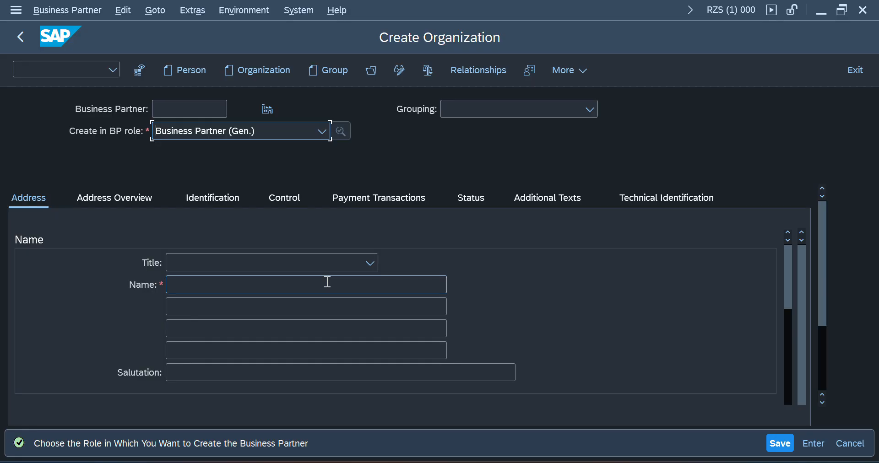
Step: Enter "Vendor for B & M" as both the organization's name and its first search term
click(287, 285)
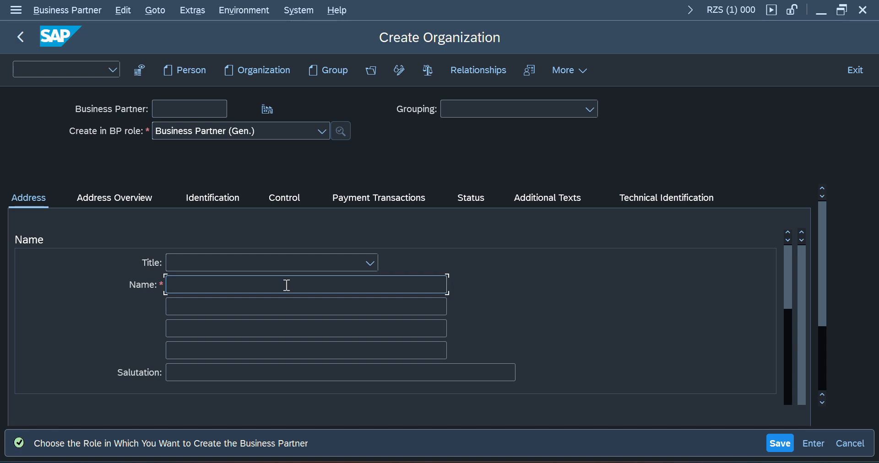
text(V)
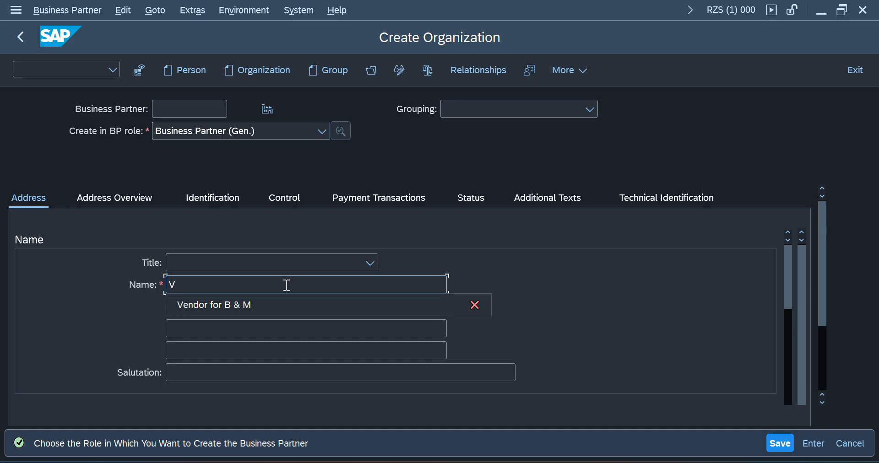
text(e)
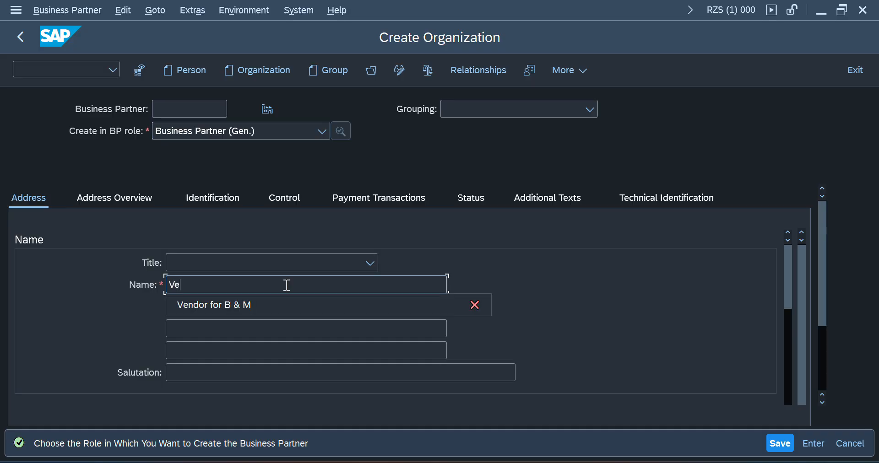
click(262, 304)
scroll(263, 301, down, 3)
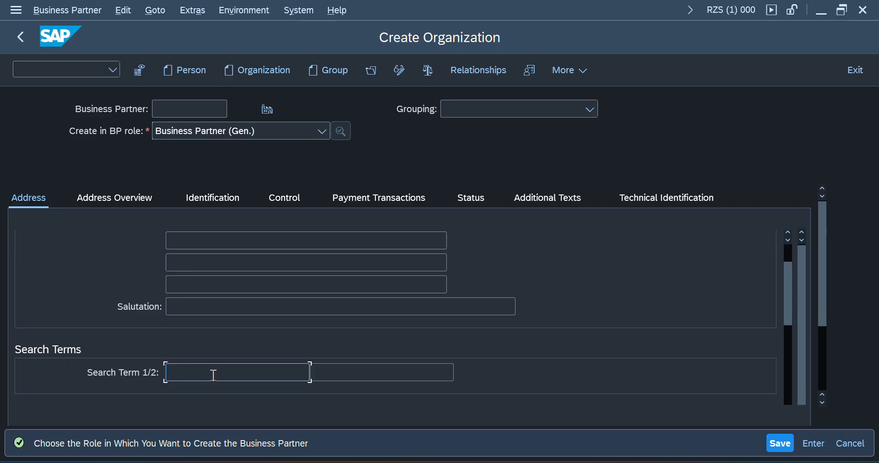
text(Ve)
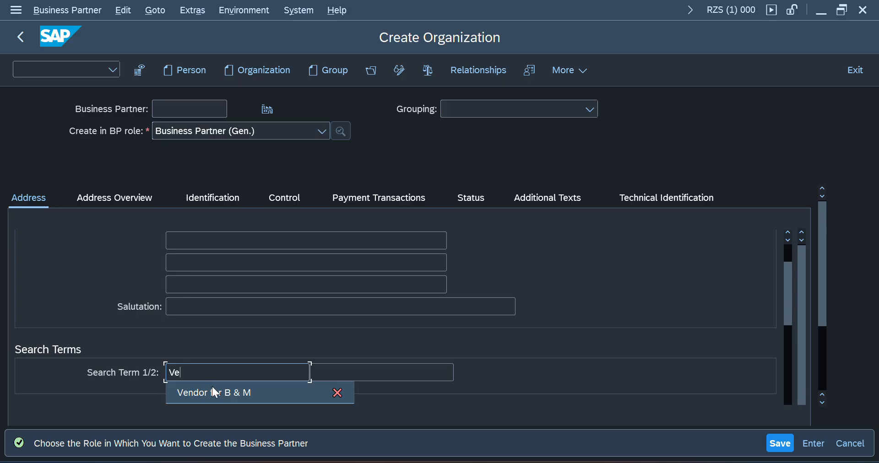
click(212, 389)
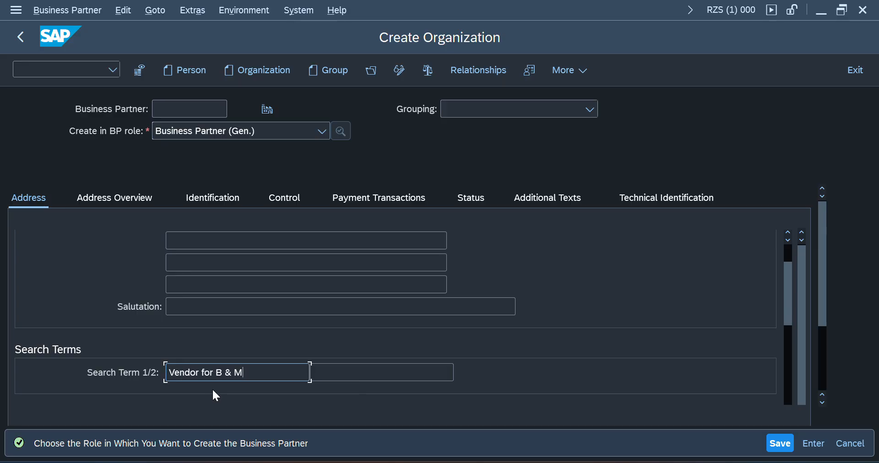
Step: Fill in the street, postal code and city of the organization's standard address
scroll(469, 345, down, 6)
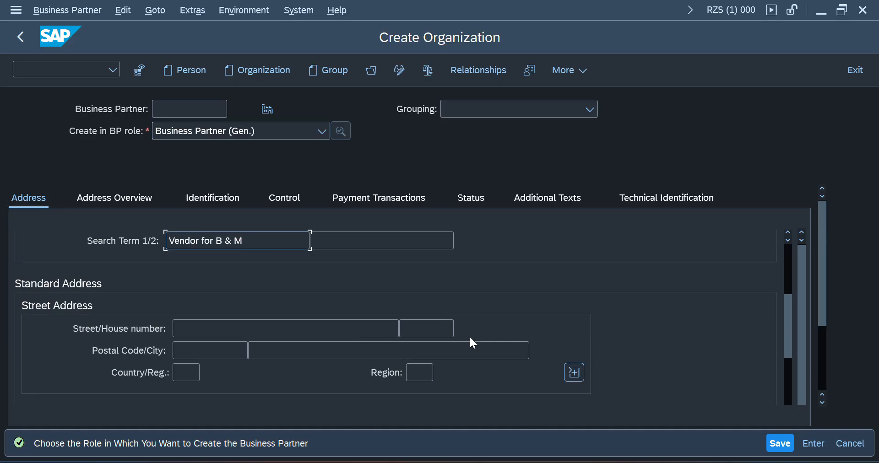
click(216, 329)
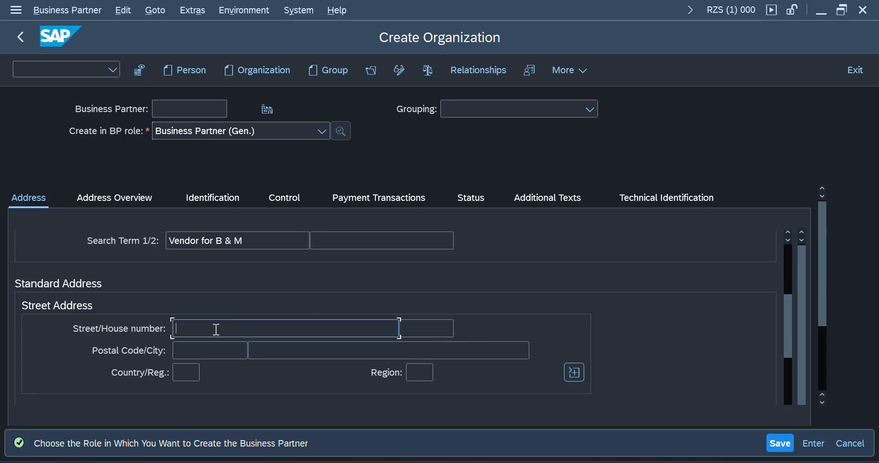
text(Prayagraj)
click(216, 352)
text(2)
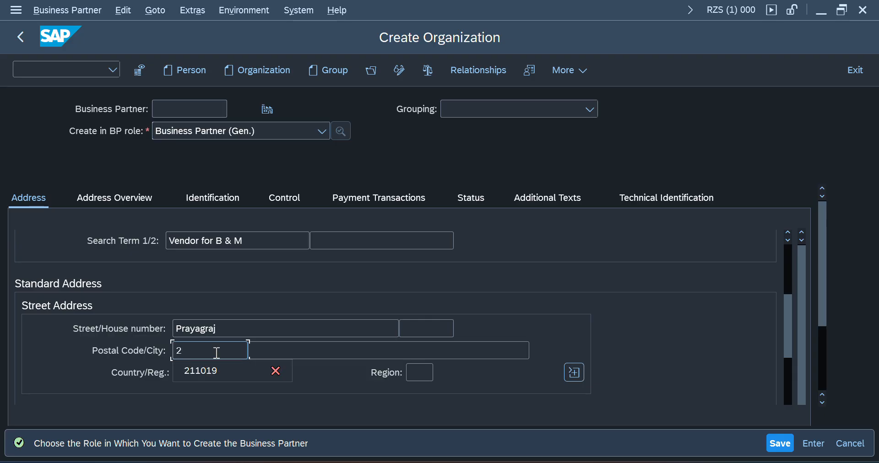
click(204, 369)
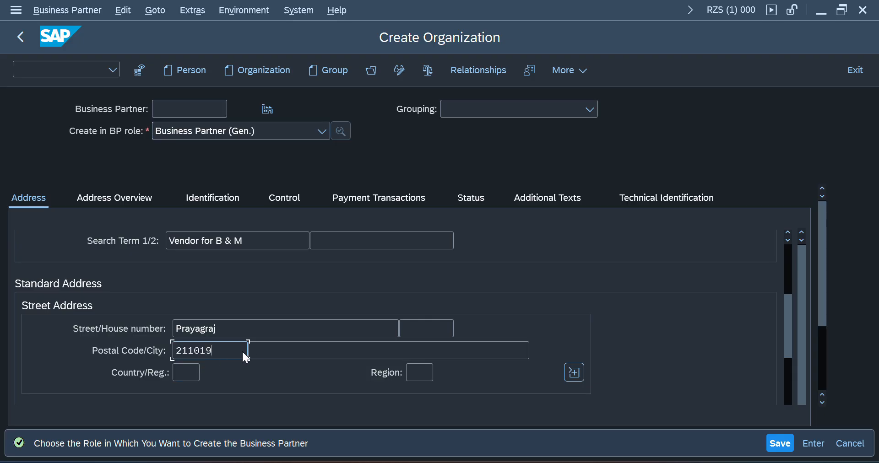
click(265, 349)
text(P)
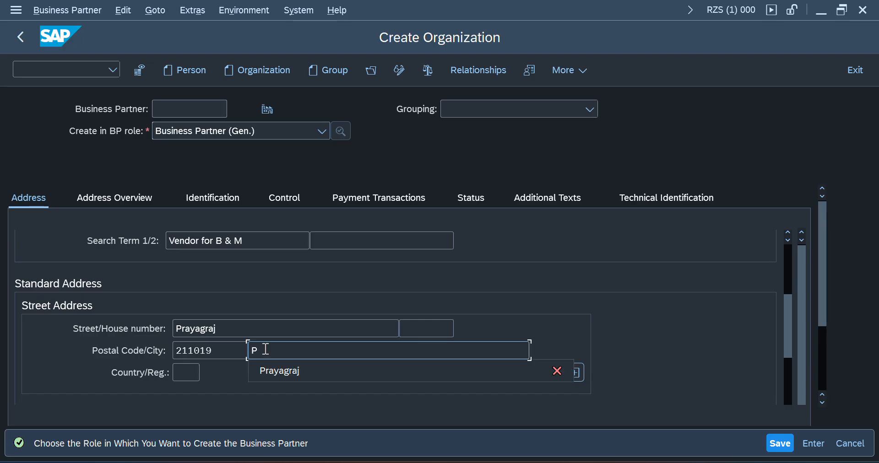
text(rayagraj)
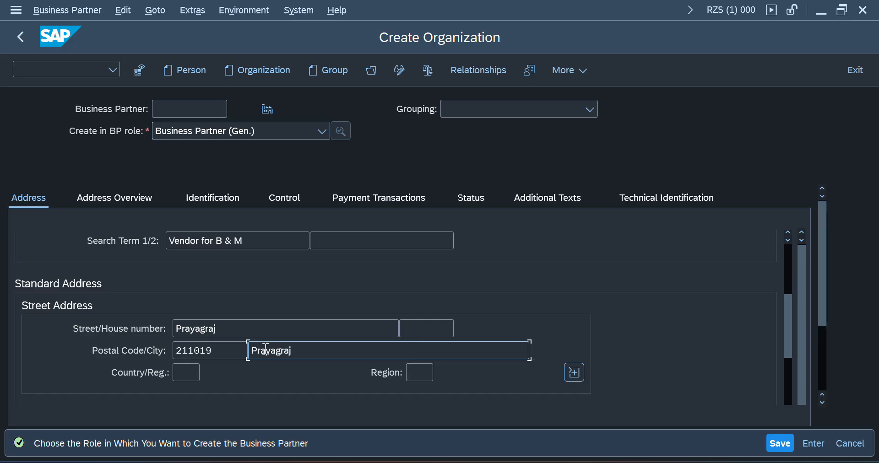
Step: Set the address country to IN (India) and the region to 24 (Uttar Pradesh)
click(187, 376)
text(IN)
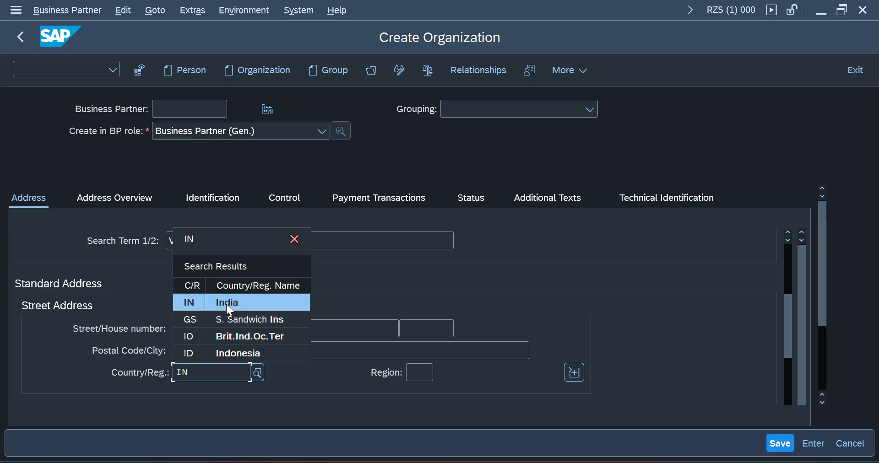
click(228, 307)
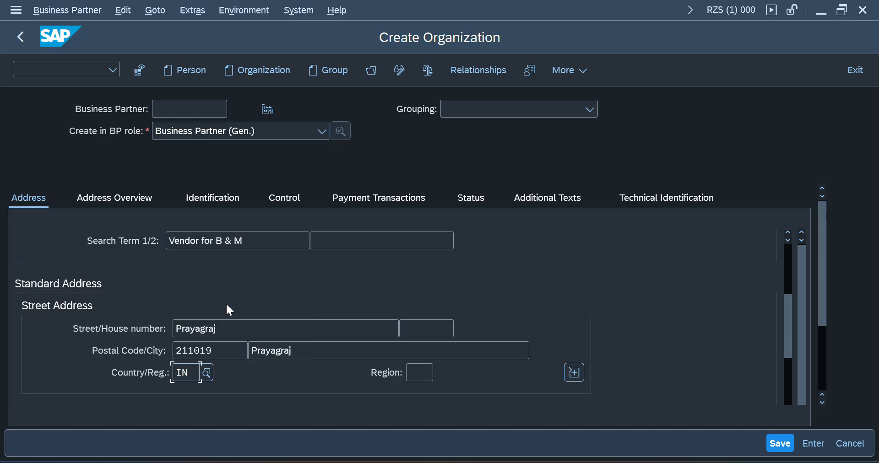
click(416, 372)
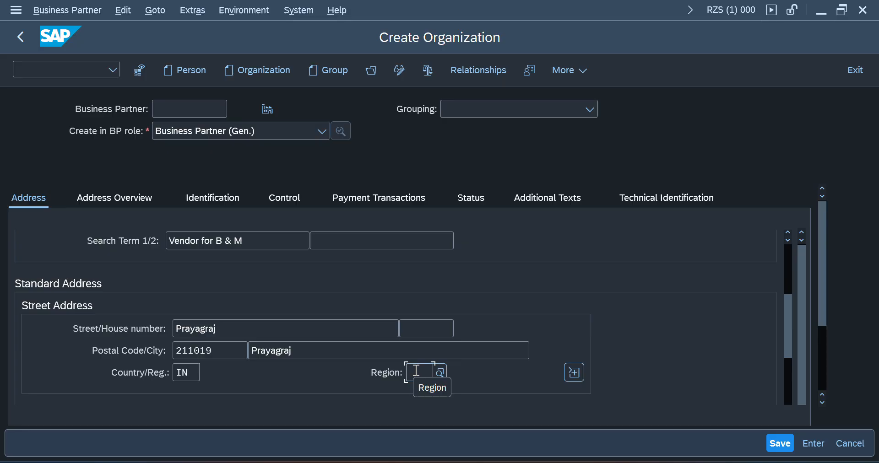
text(24)
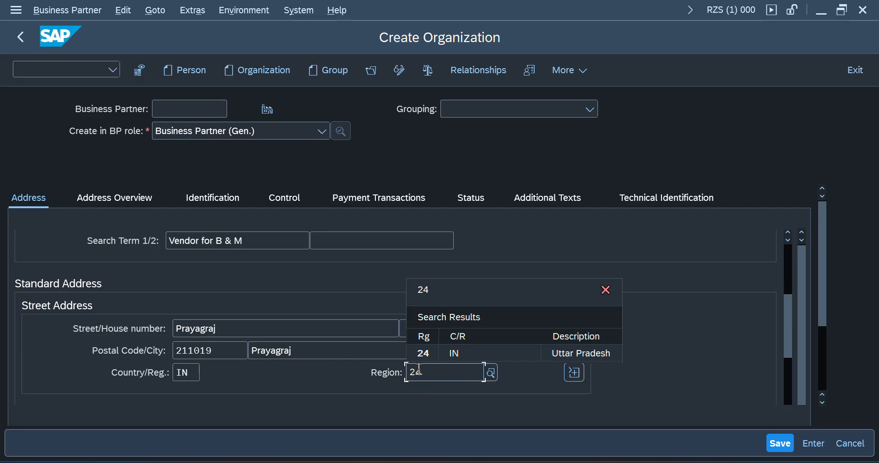
click(474, 352)
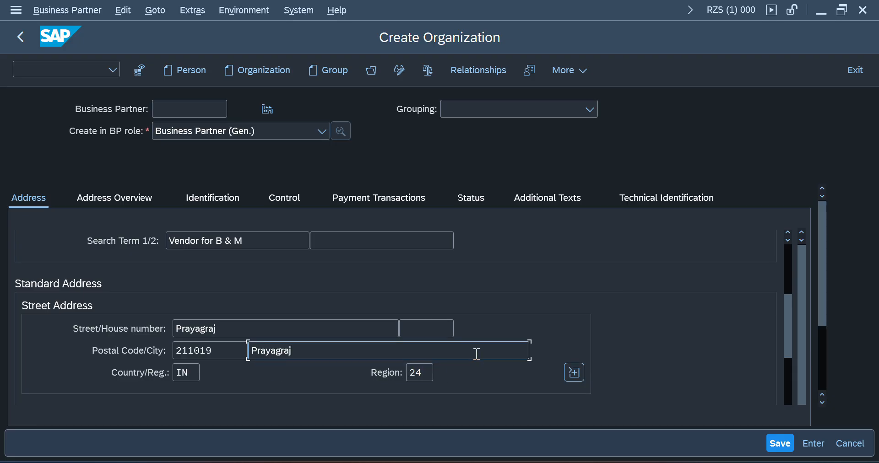
Step: Set the organization's communication language to English
scroll(474, 352, down, 5)
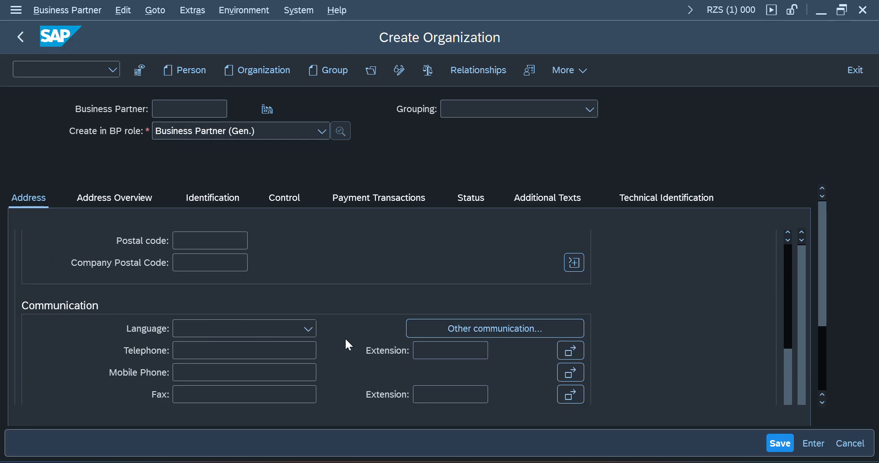
click(310, 330)
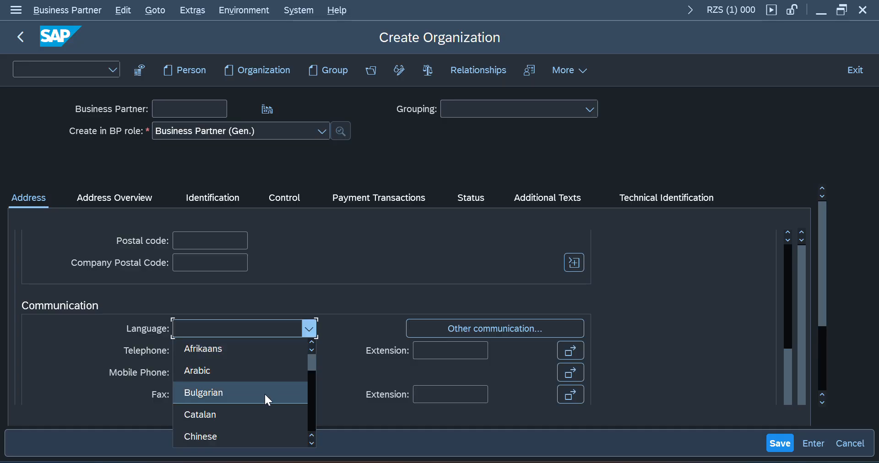
scroll(264, 392, down, 1)
scroll(264, 393, down, 2)
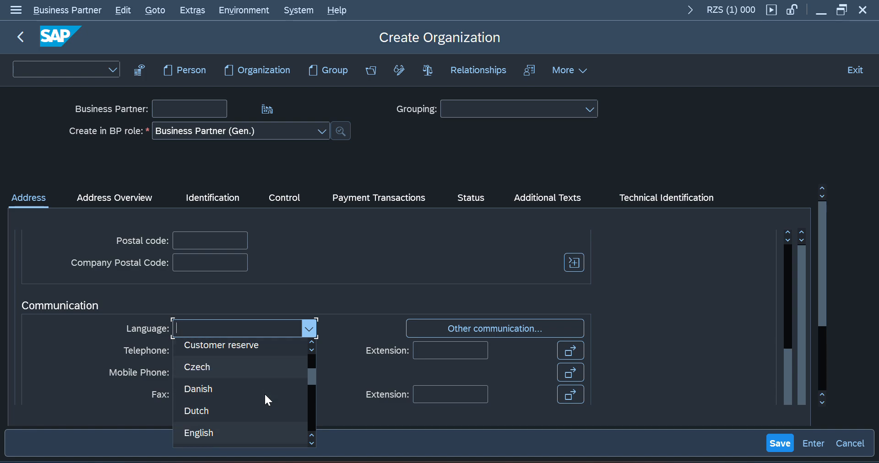
click(265, 392)
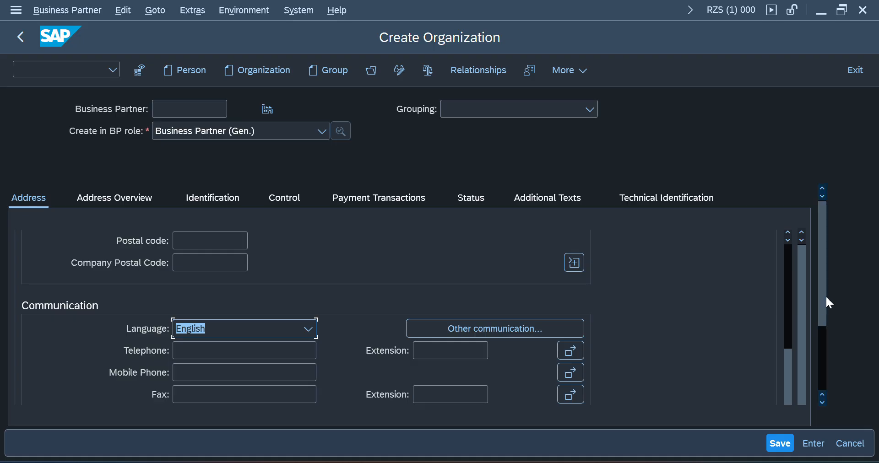
Step: Review the entered address data and save the new organization business partner
mouse_move(825, 295)
mouse_down()
mouse_move(819, 340)
mouse_move(815, 295)
mouse_up()
scroll(273, 326, up, 3)
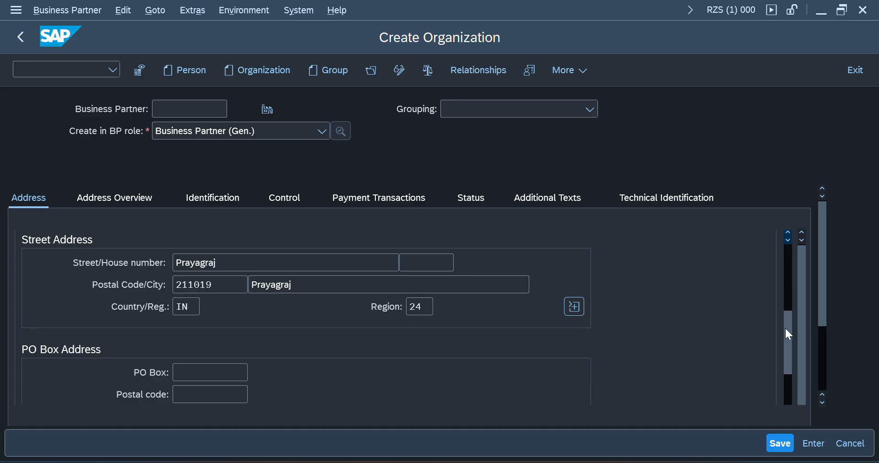
drag(785, 327, 787, 250)
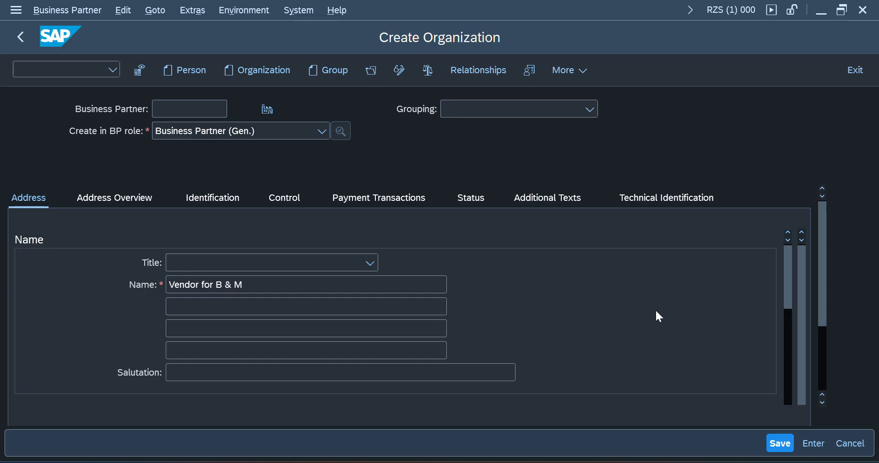
click(783, 445)
click(783, 445)
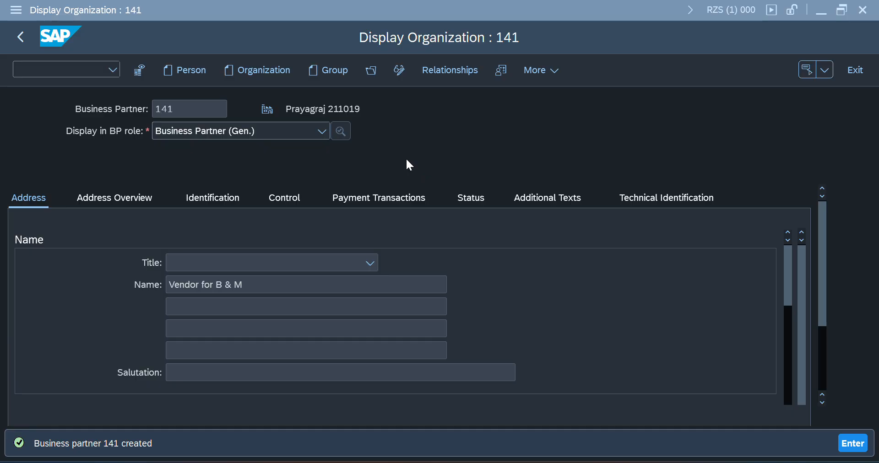
Step: Switch the vendor organization to change mode and extend it with the BP role Vendor
click(319, 133)
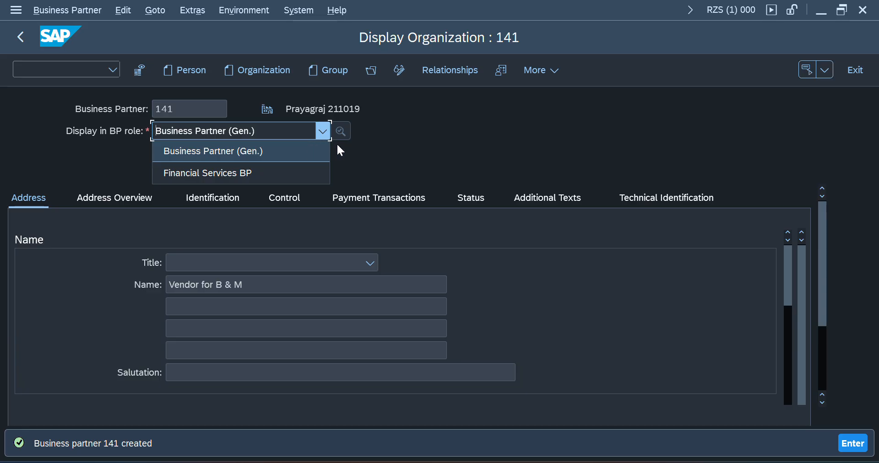
click(477, 165)
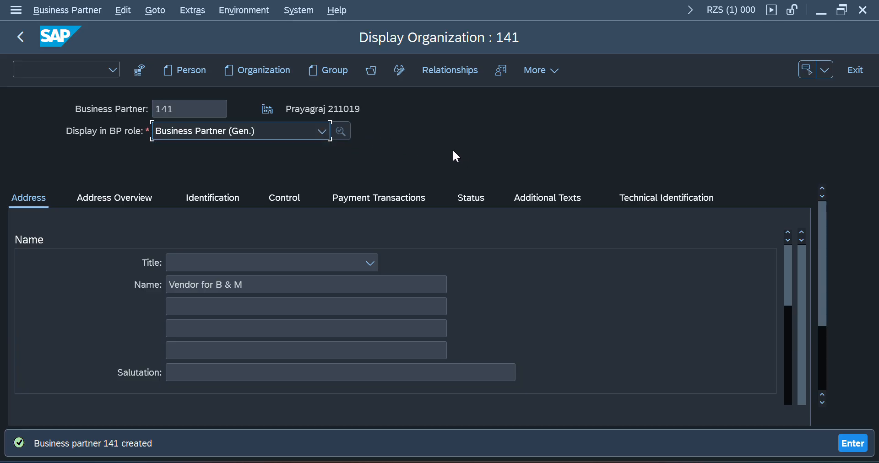
click(400, 71)
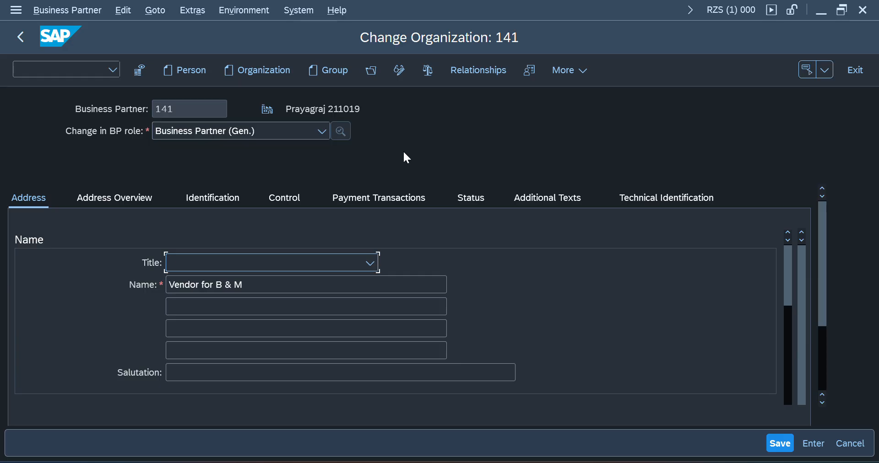
click(322, 131)
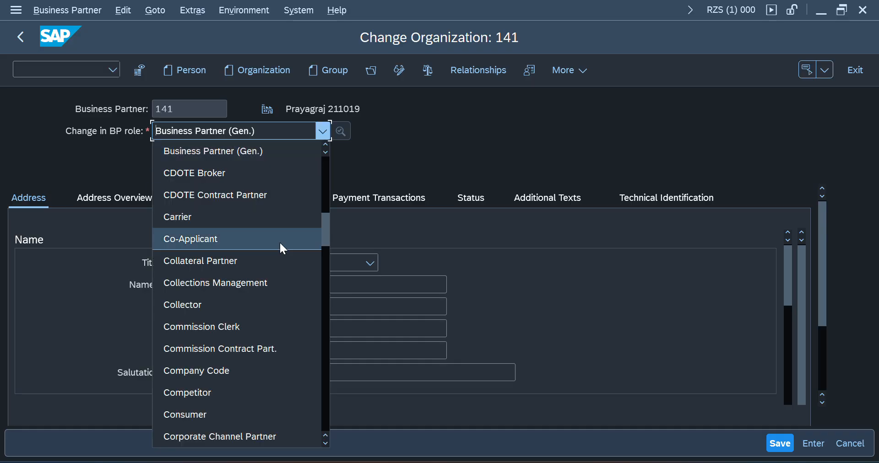
scroll(270, 265, down, 3)
scroll(270, 265, down, 4)
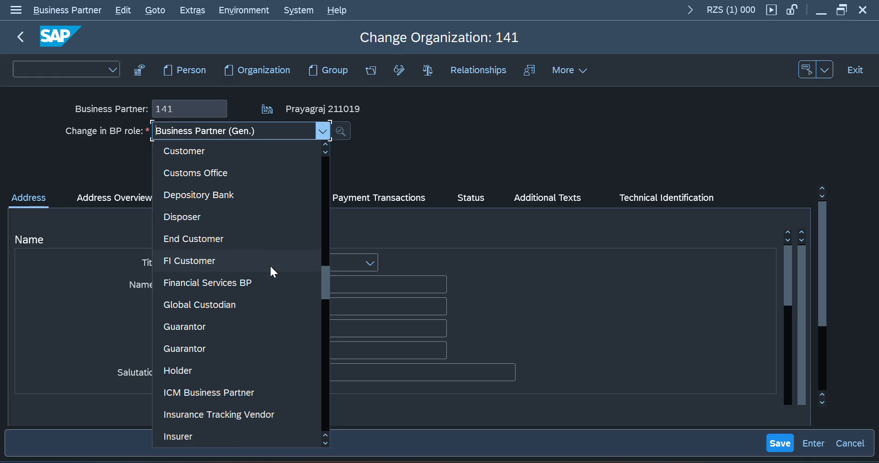
scroll(271, 267, down, 7)
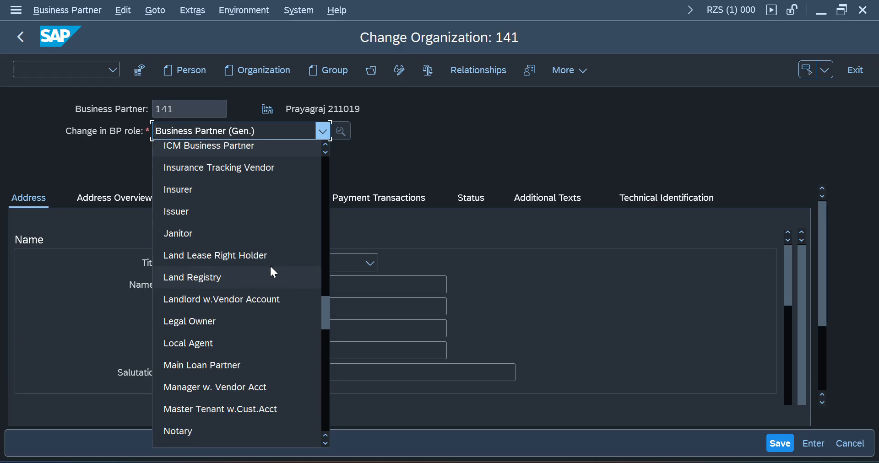
scroll(271, 272, down, 6)
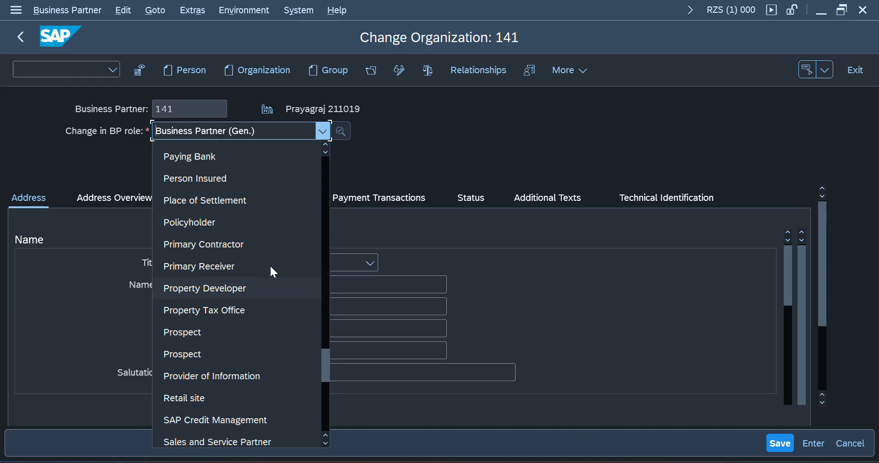
scroll(271, 268, down, 4)
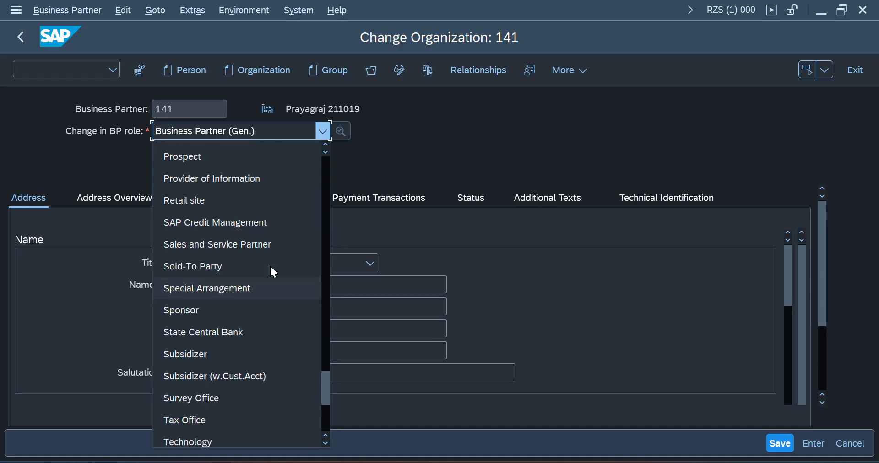
scroll(270, 268, down, 3)
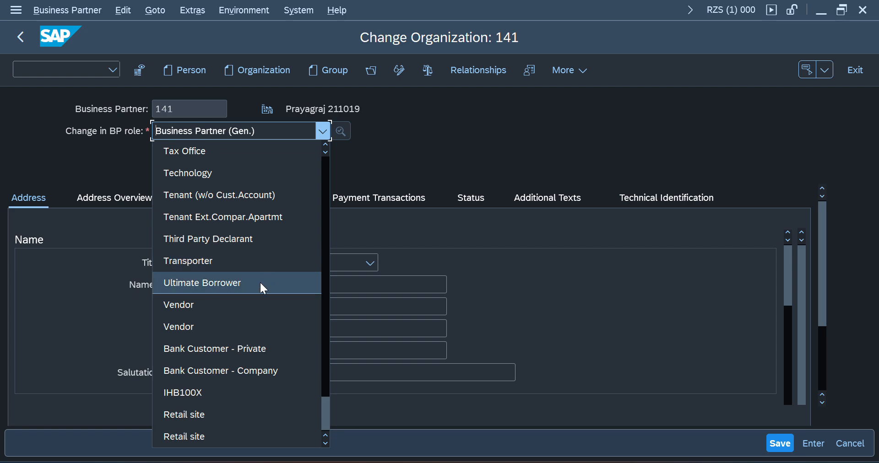
click(228, 304)
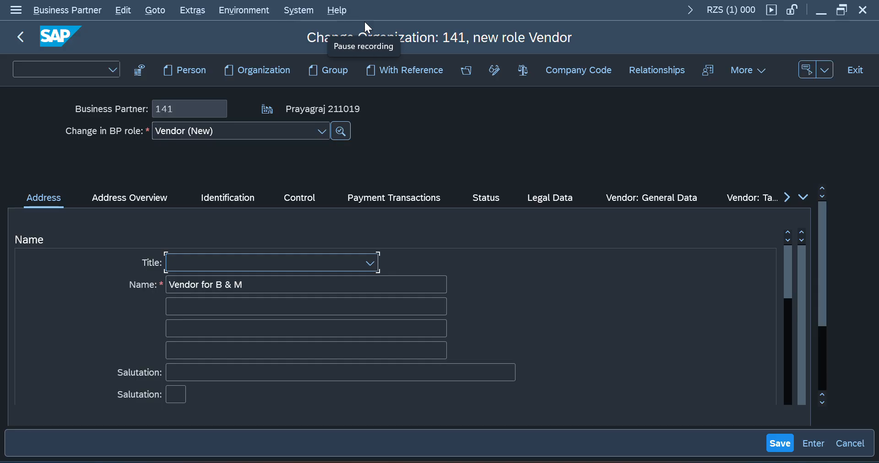
click(365, 22)
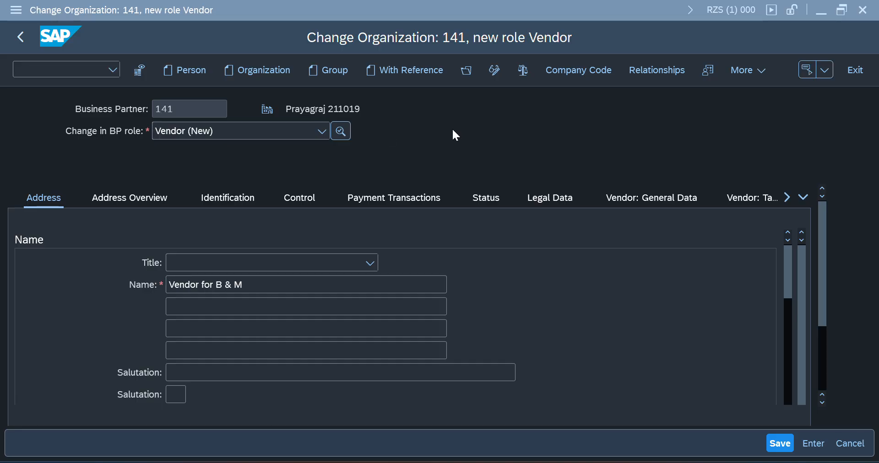
Step: Open the vendor's company code data and enter company code 2025
click(578, 70)
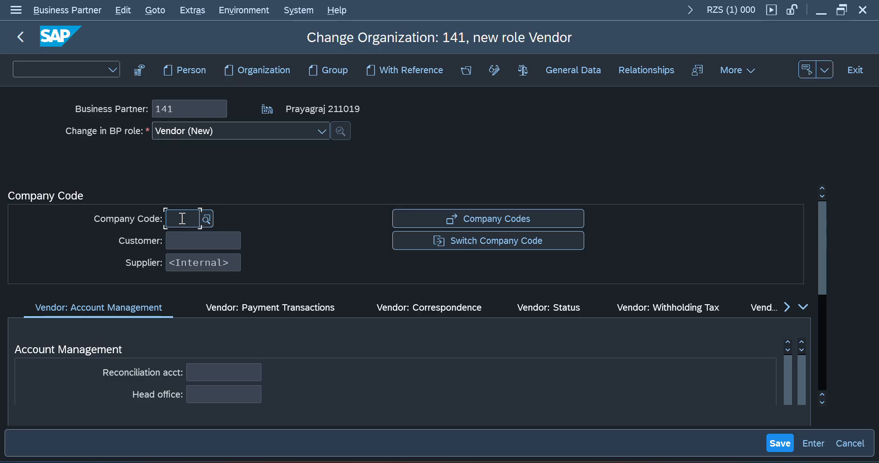
text(2025)
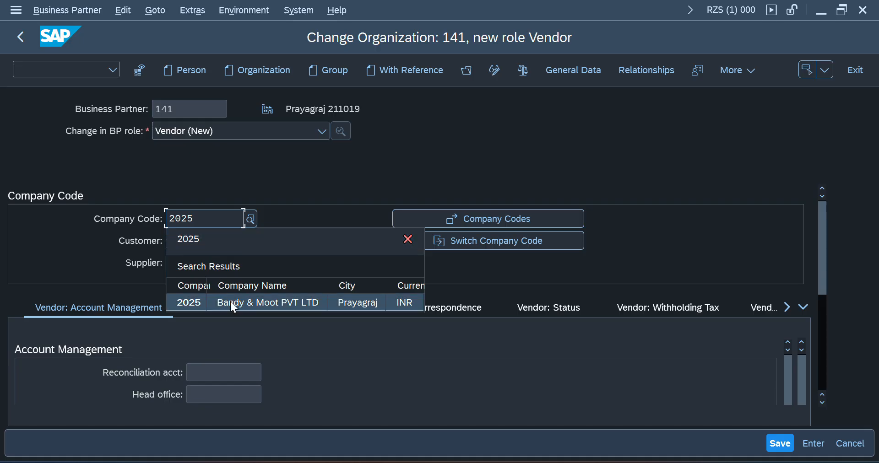
click(294, 176)
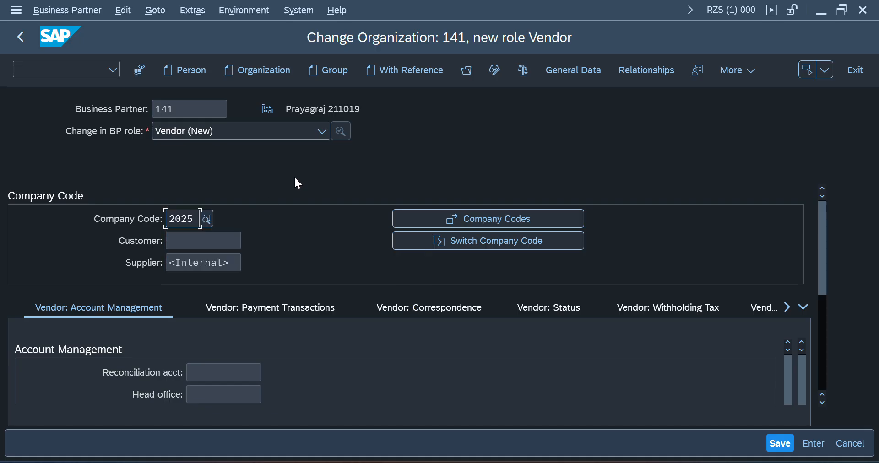
Step: Clear the company code and browse the list of available company codes without choosing one
key(BackSpace)
key(BackSpace)
key(BackSpace)
key(BackSpace)
click(206, 221)
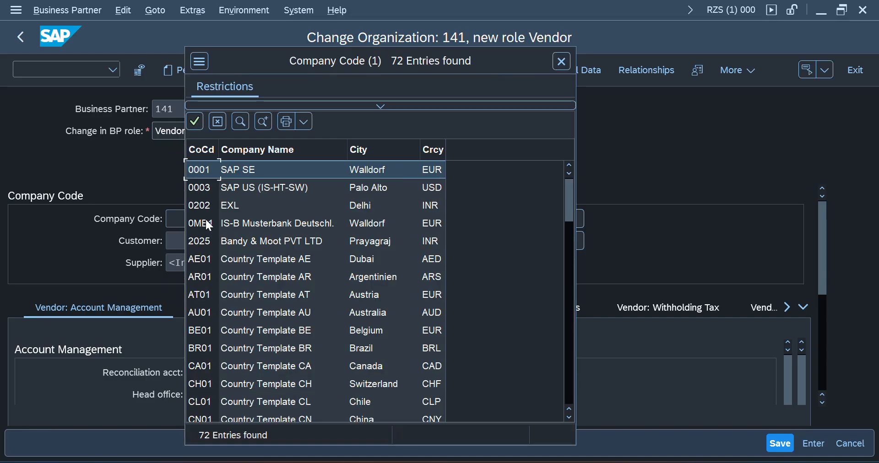
scroll(279, 282, down, 4)
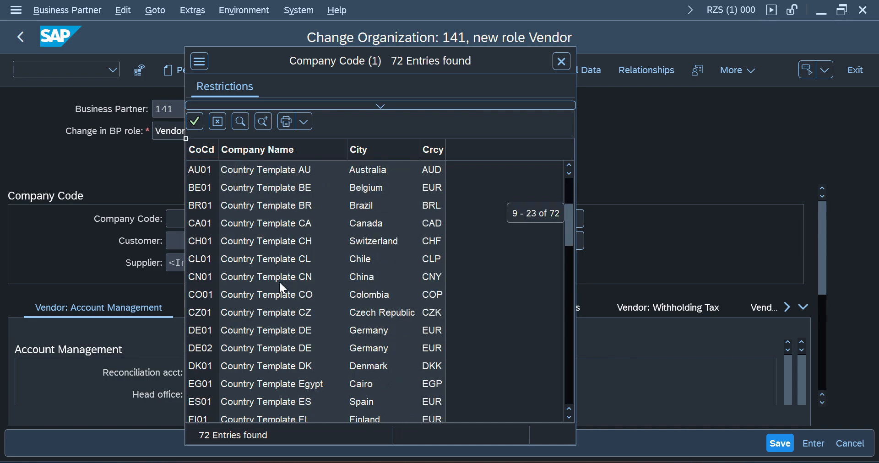
click(559, 61)
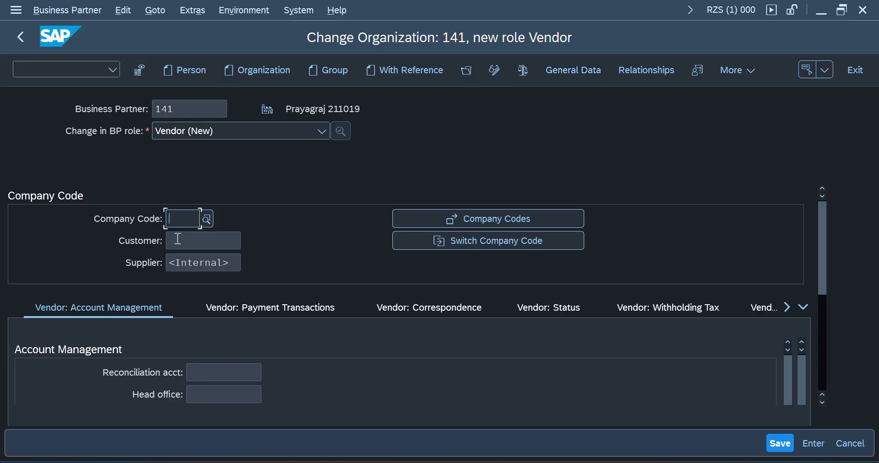
Step: Choose company code 2025 from the suggestions and view the vendor's payment transactions data
text(2025)
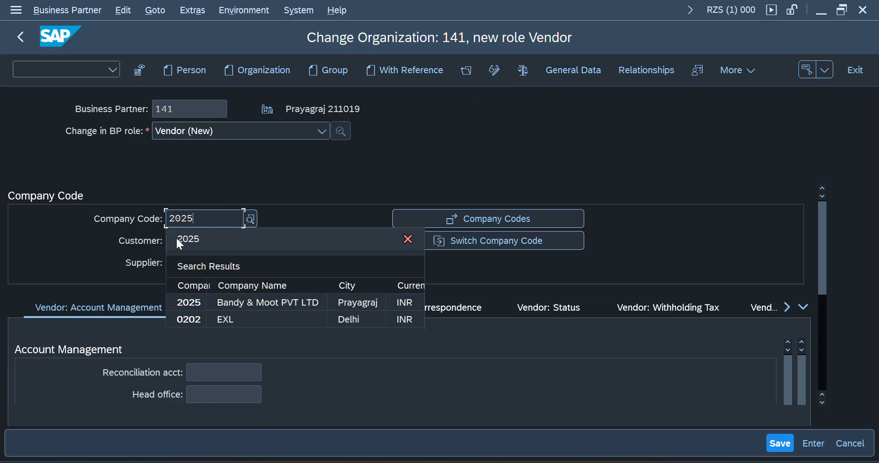
click(225, 307)
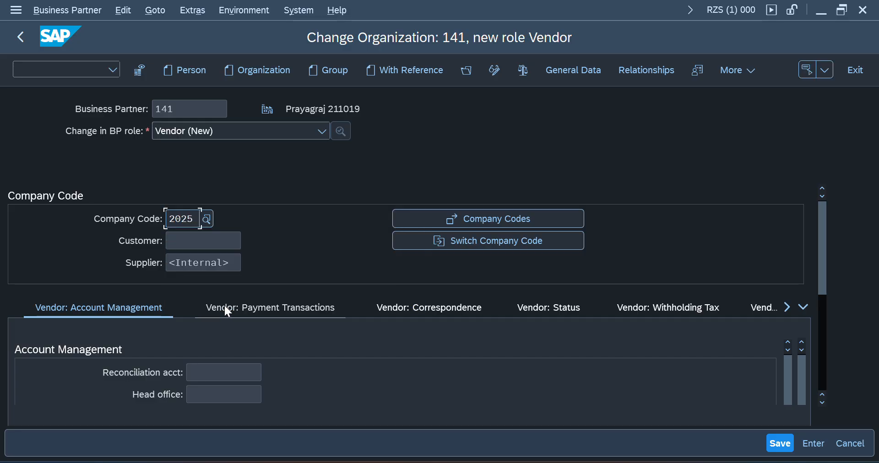
click(225, 307)
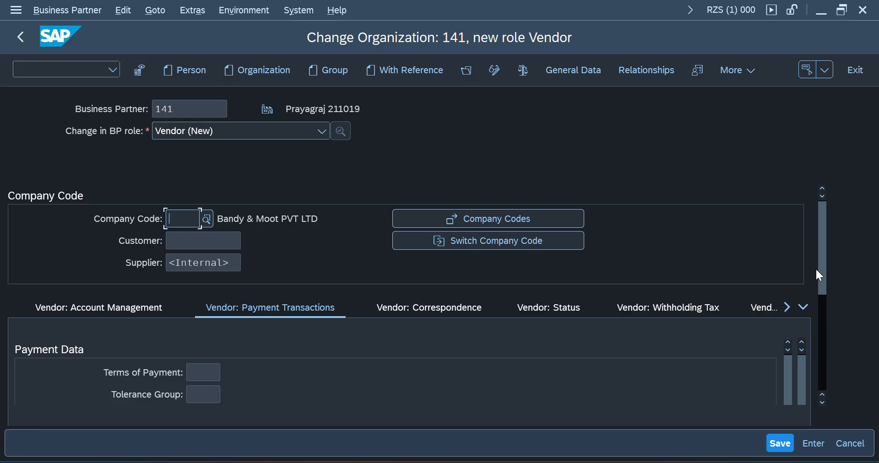
drag(823, 270, 782, 299)
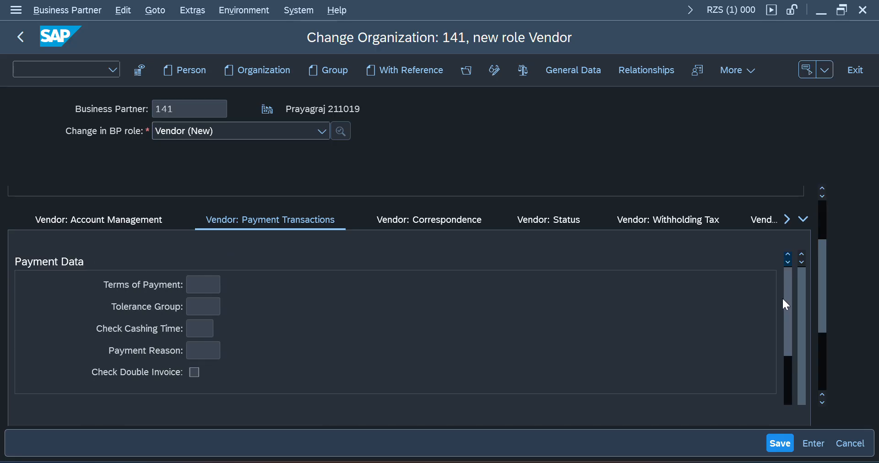
scroll(438, 333, up, 3)
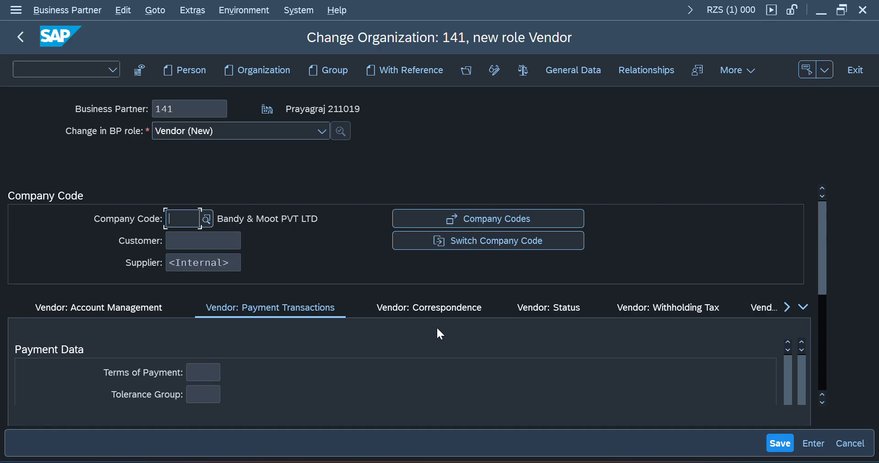
Step: Return to the vendor's account management data and apply company code 2025
click(127, 307)
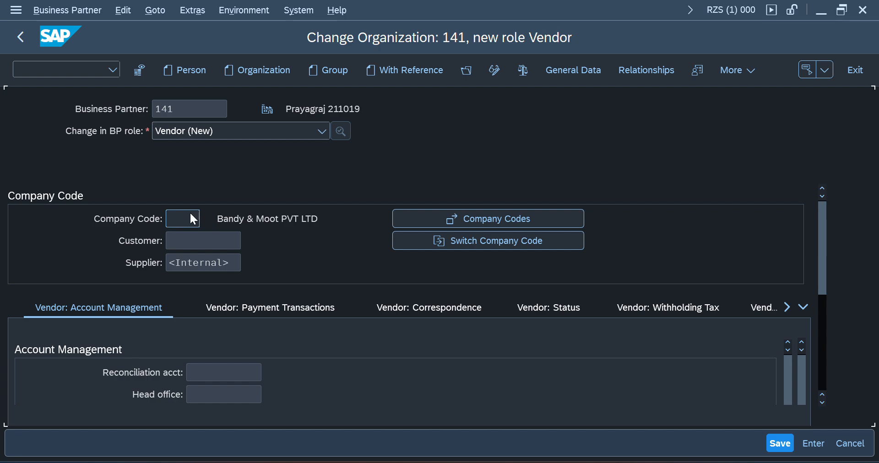
text(2025)
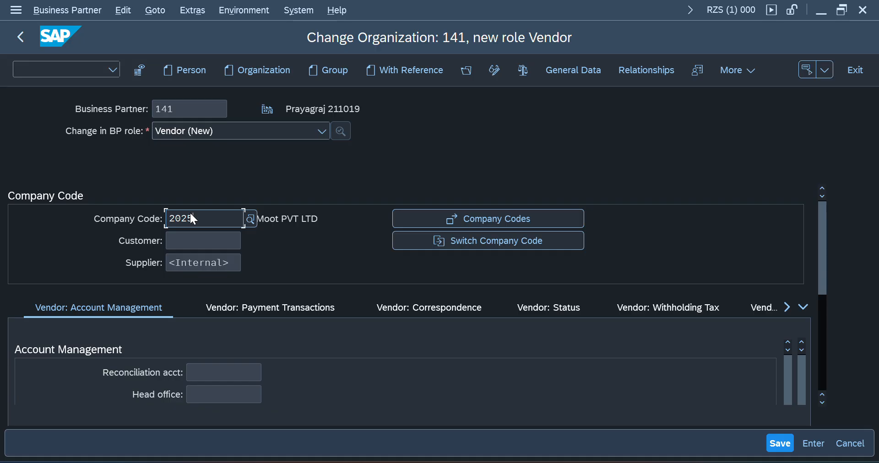
key(Return)
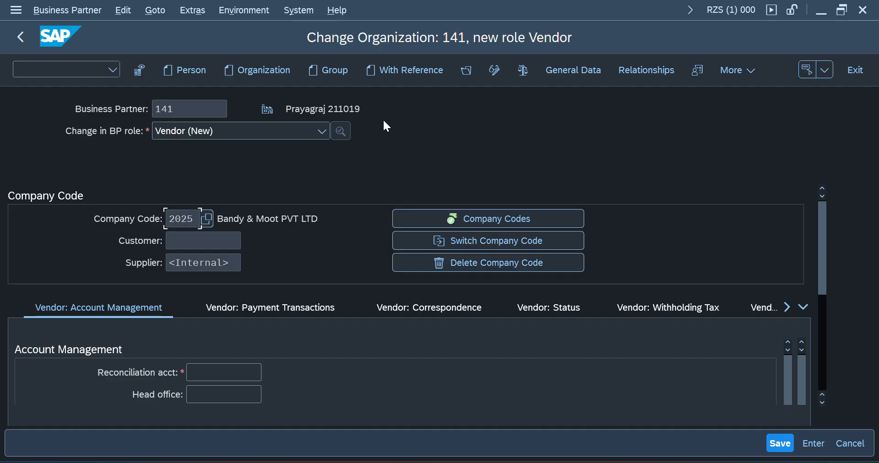
click(366, 24)
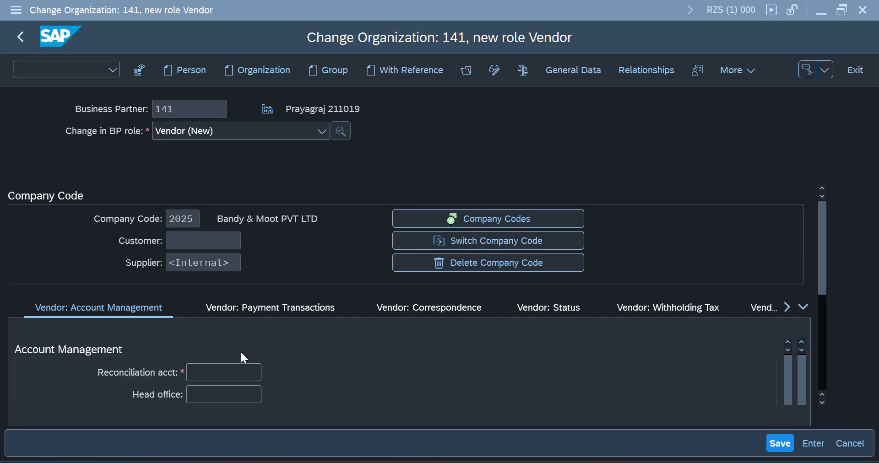
Step: Set the vendor's reconciliation account to 160000, Accounts payable-domestic, from the list of G/L accounts
click(243, 373)
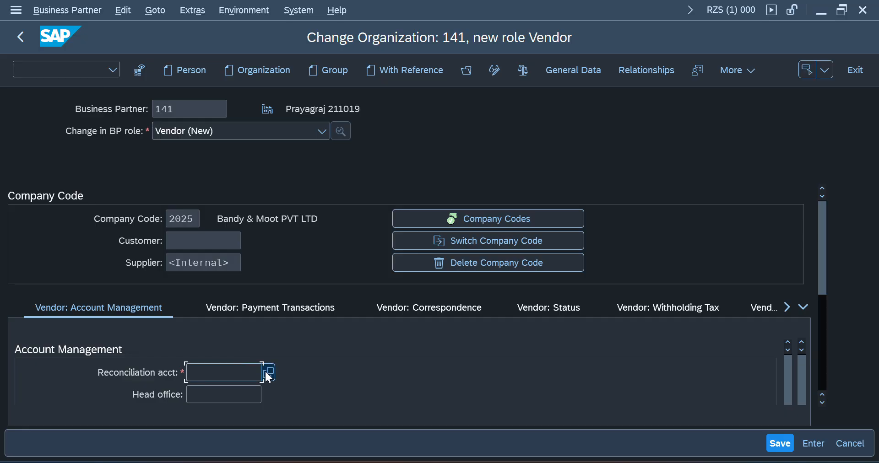
click(269, 373)
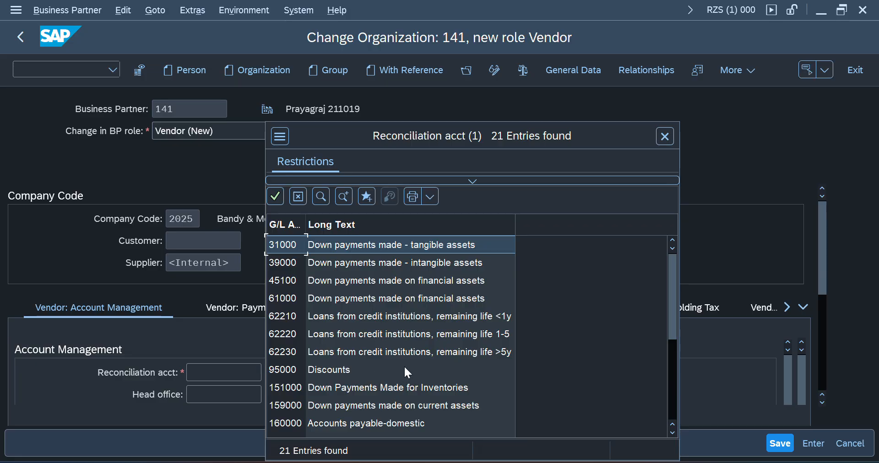
scroll(404, 367, down, 1)
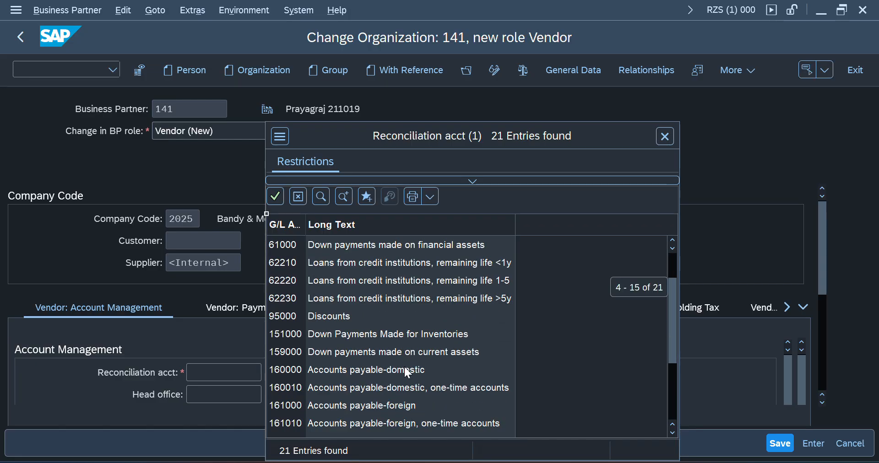
double_click(352, 367)
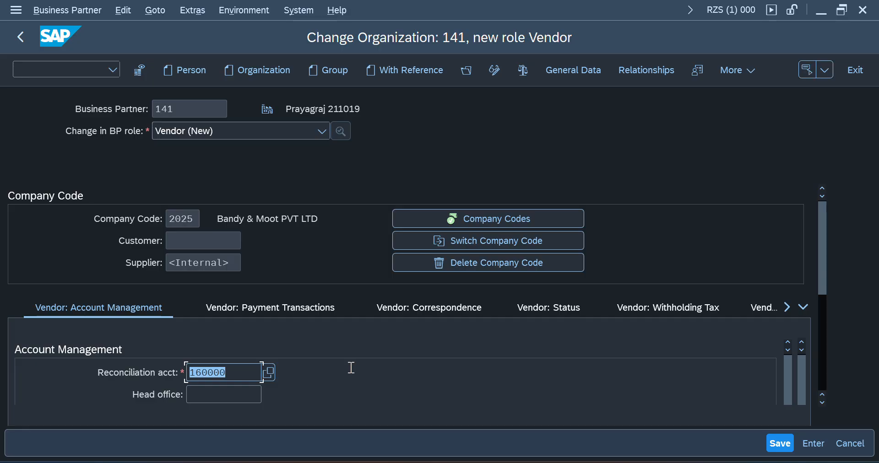
key(Return)
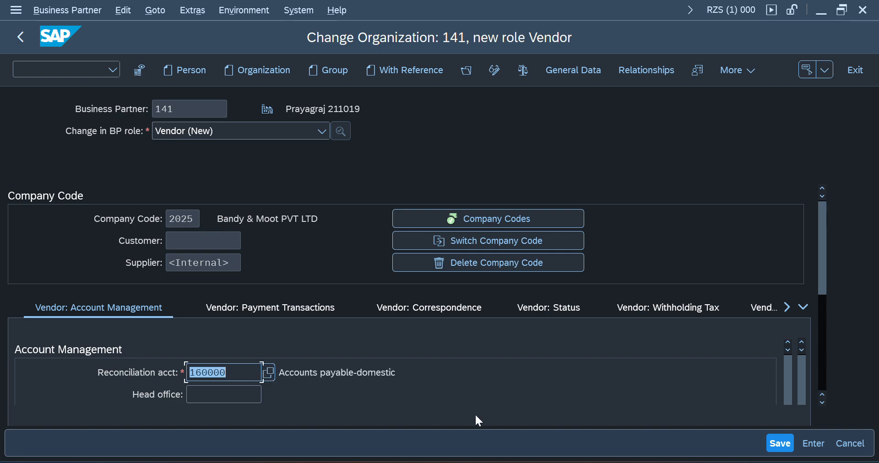
Step: Review the remaining account management fields, from the withholding tax section to the reference data
scroll(476, 417, down, 6)
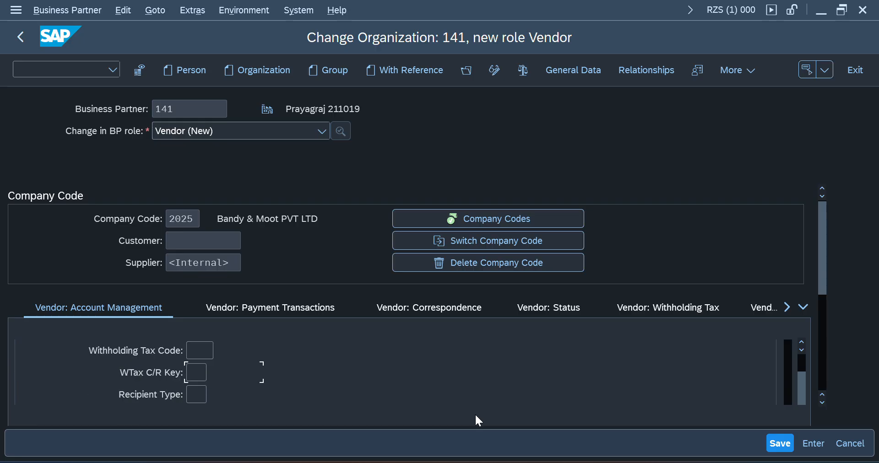
scroll(478, 420, down, 1)
key(super+Tab)
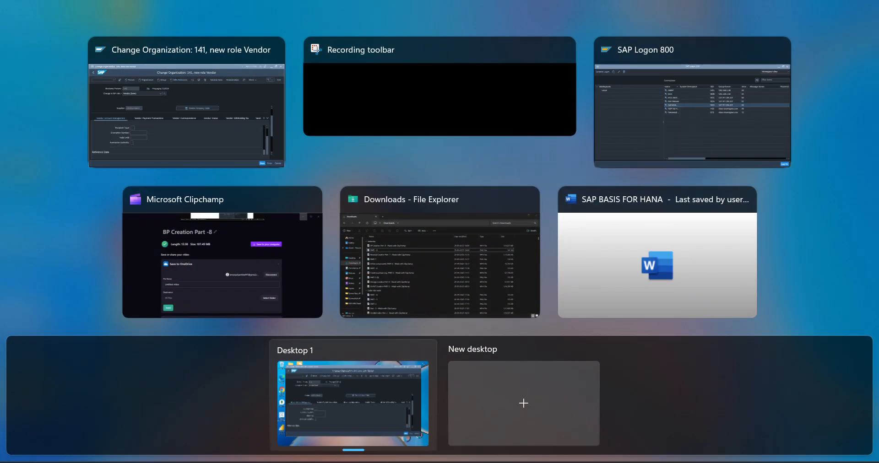
click(226, 129)
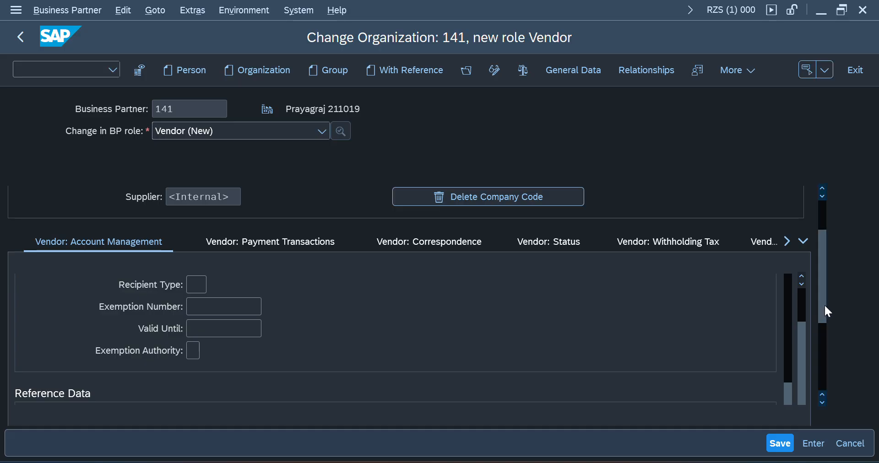
drag(824, 308, 826, 358)
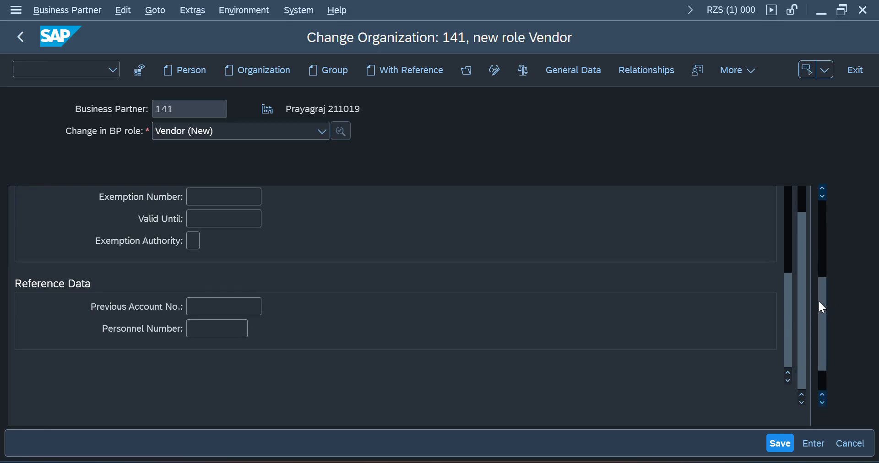
Step: Look back over the vendor's account management fields and return to the company code section
drag(823, 306, 826, 235)
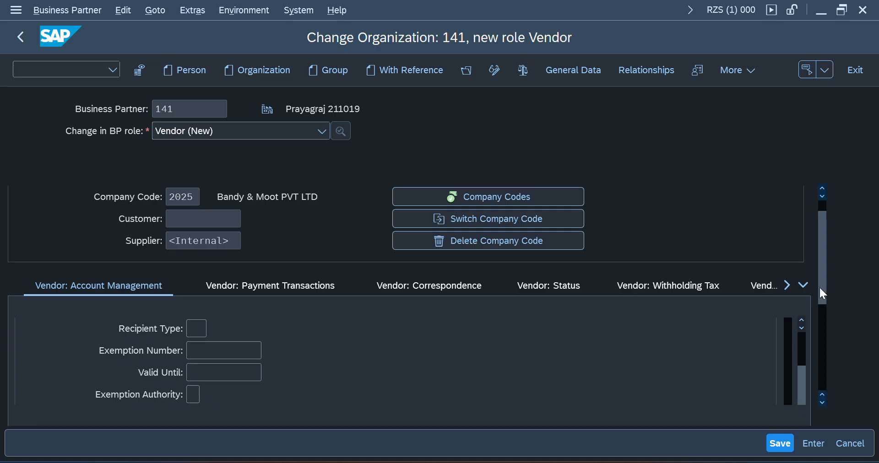
drag(822, 293, 820, 267)
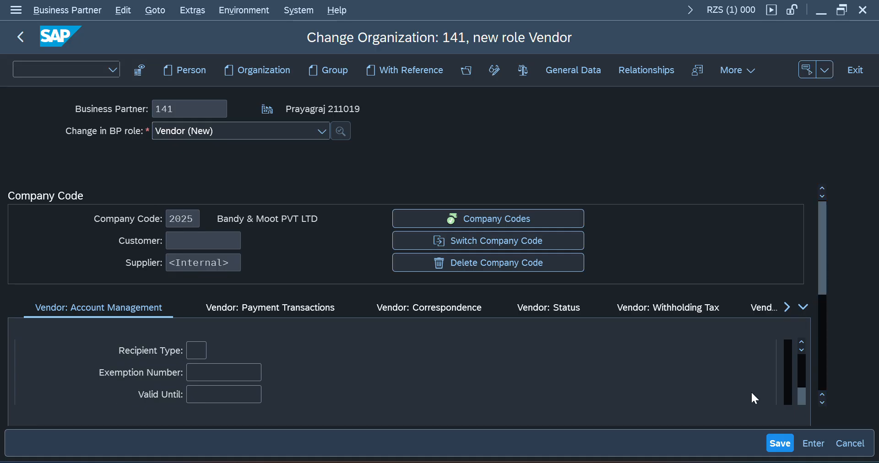
scroll(752, 397, down, 1)
scroll(753, 398, down, 3)
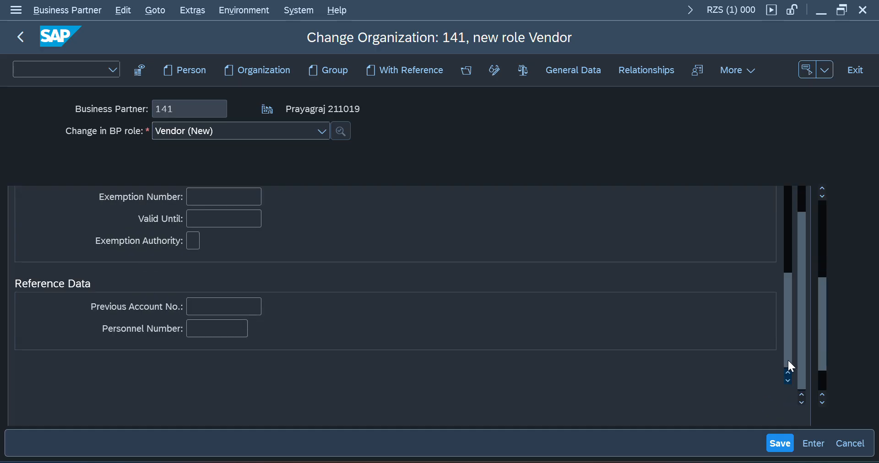
drag(787, 360, 790, 206)
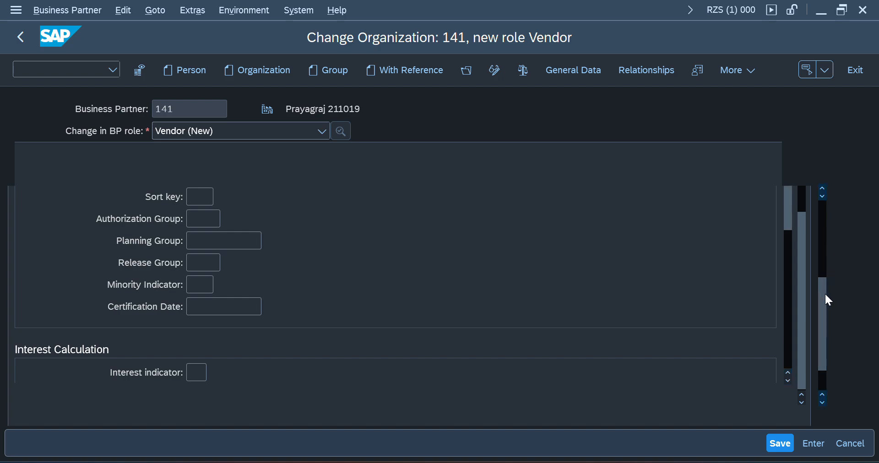
drag(824, 294, 821, 194)
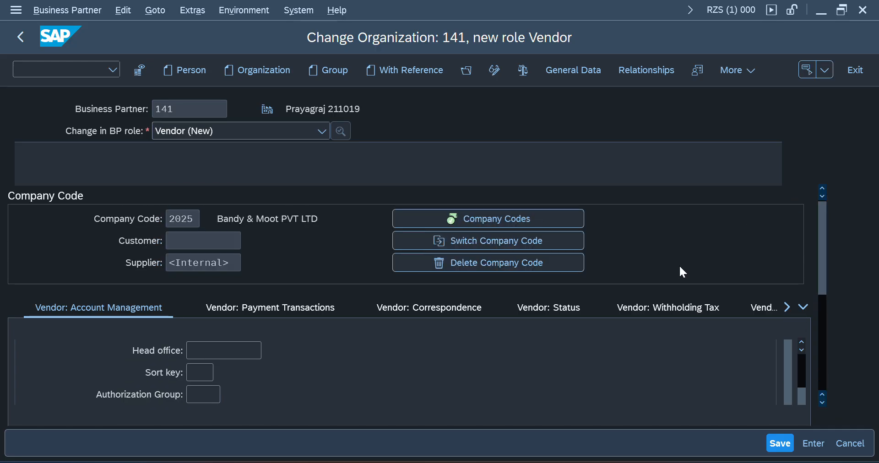
Step: View the vendor's payment transactions data, including the automatic payment transactions section
click(273, 309)
scroll(321, 375, down, 5)
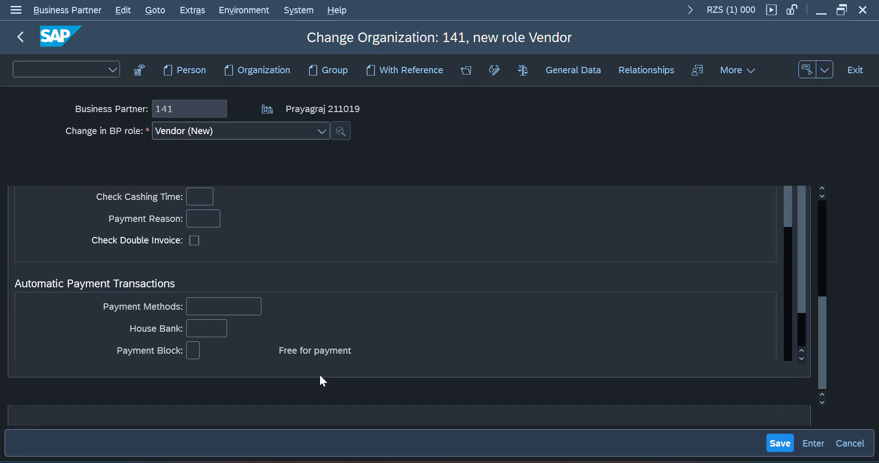
scroll(319, 379, up, 5)
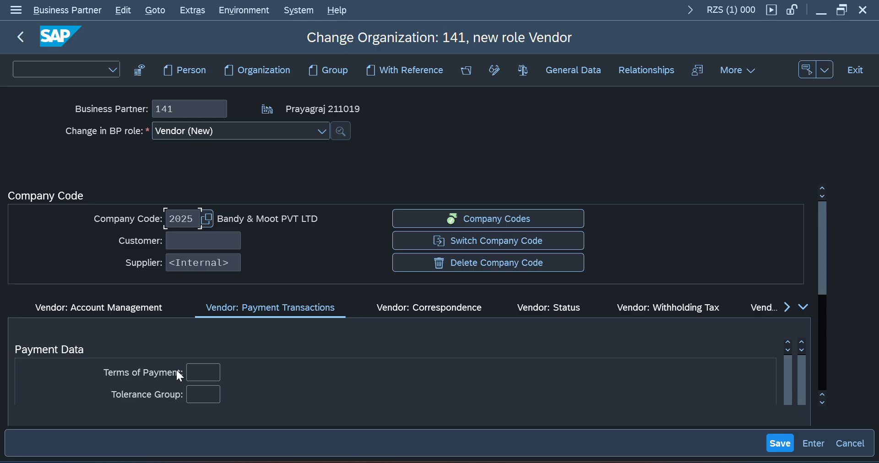
Step: Browse the available terms of payment for the vendor and close the list without choosing one
click(205, 372)
click(228, 372)
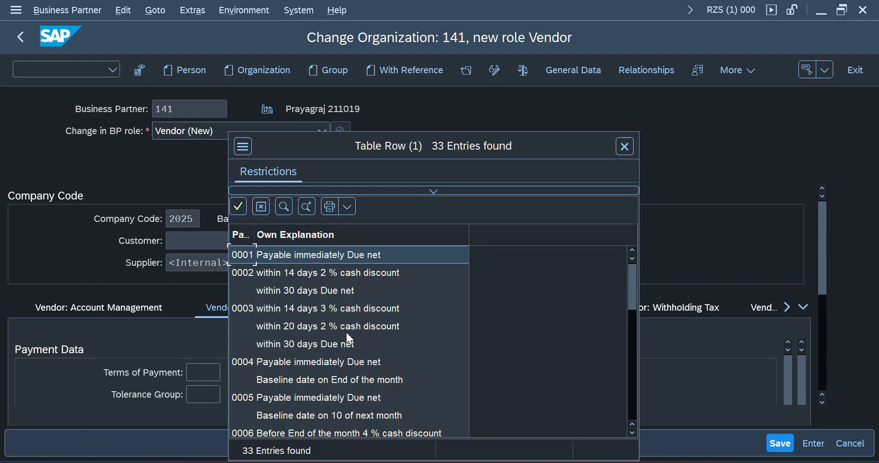
scroll(348, 336, down, 1)
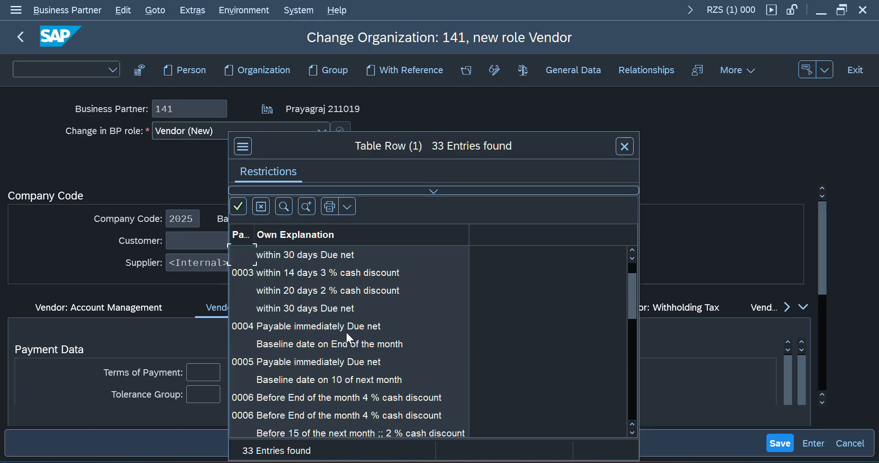
scroll(348, 336, down, 3)
scroll(347, 337, down, 4)
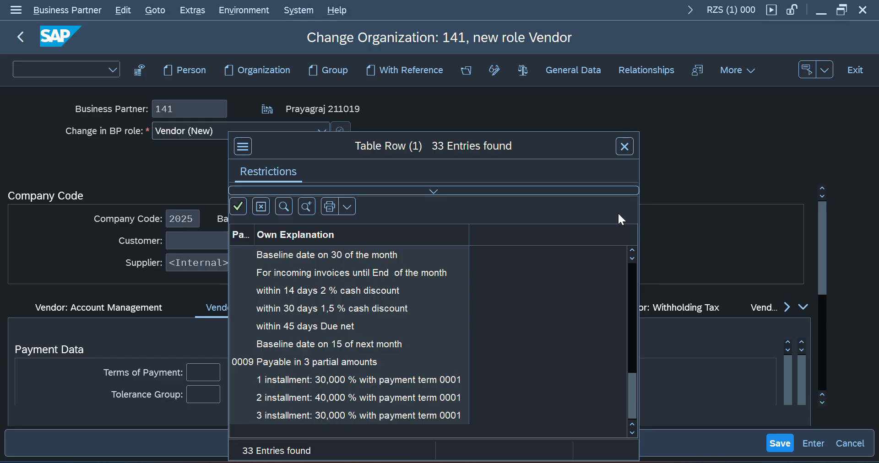
click(622, 150)
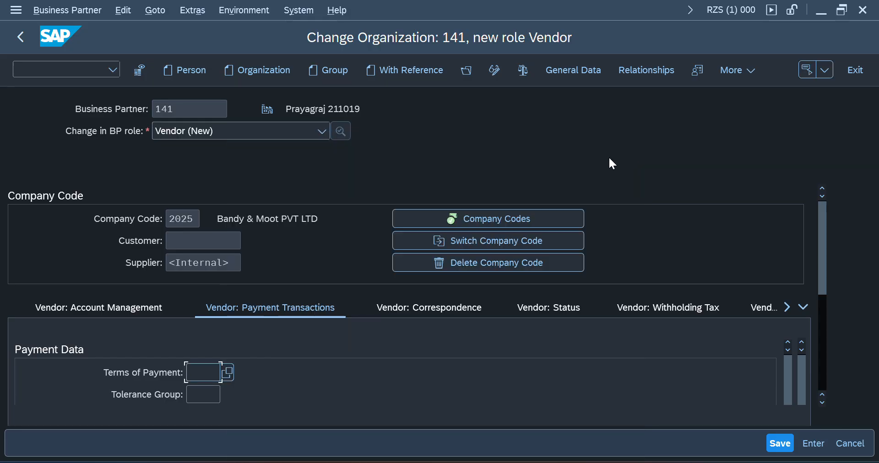
Step: Look through the vendor's correspondence, status and withholding tax data for company code 2025
click(411, 308)
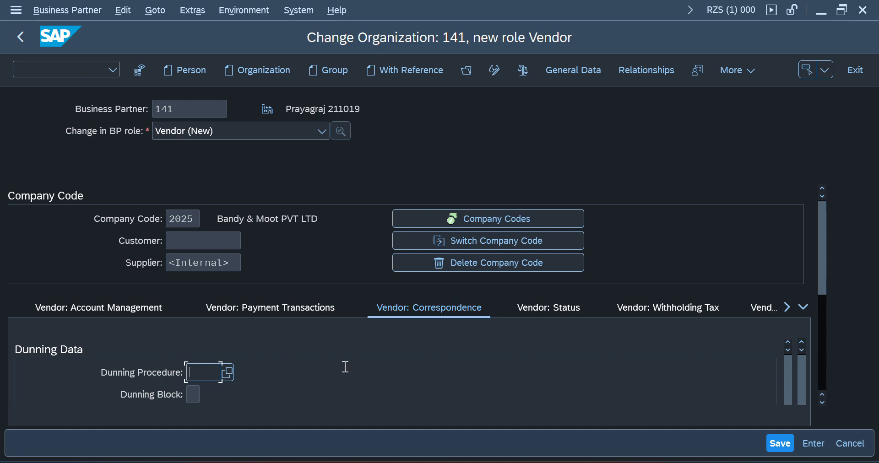
click(522, 313)
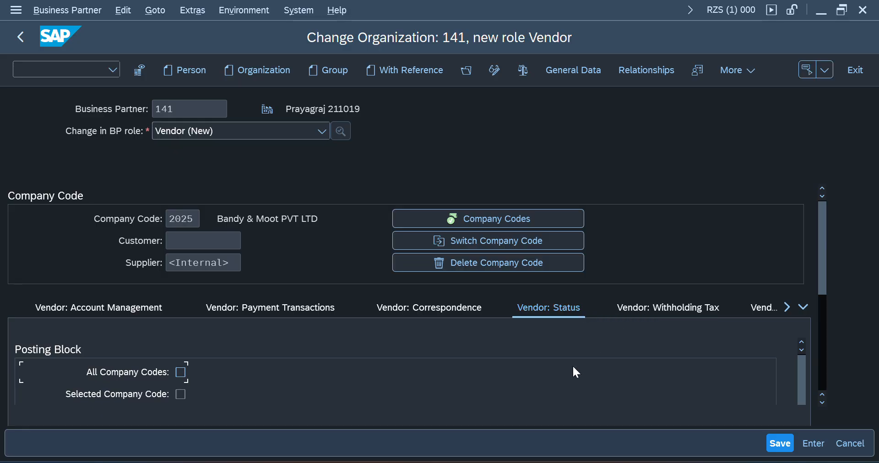
drag(825, 292, 812, 273)
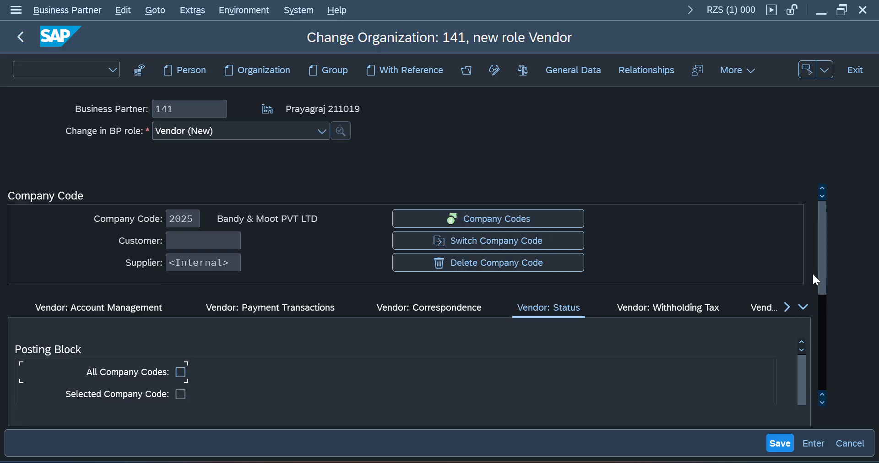
click(678, 303)
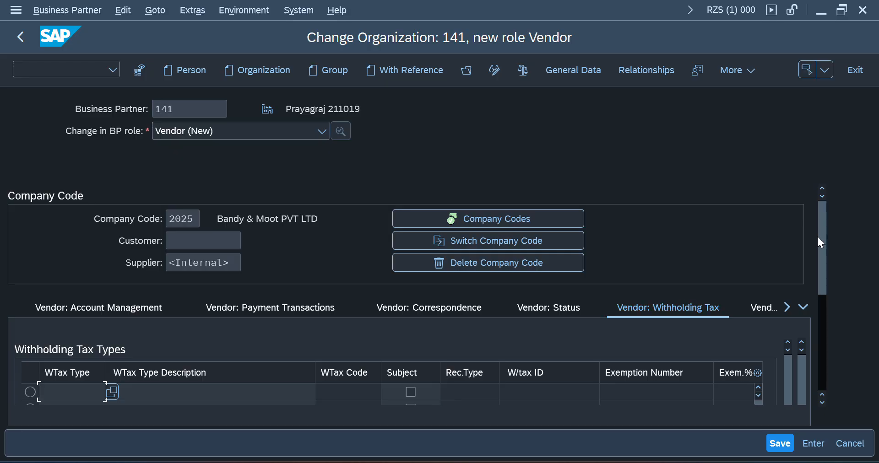
drag(821, 244, 817, 227)
Step: Look through the vendor's texts and country-specific enhancement data for company code 2025
click(765, 311)
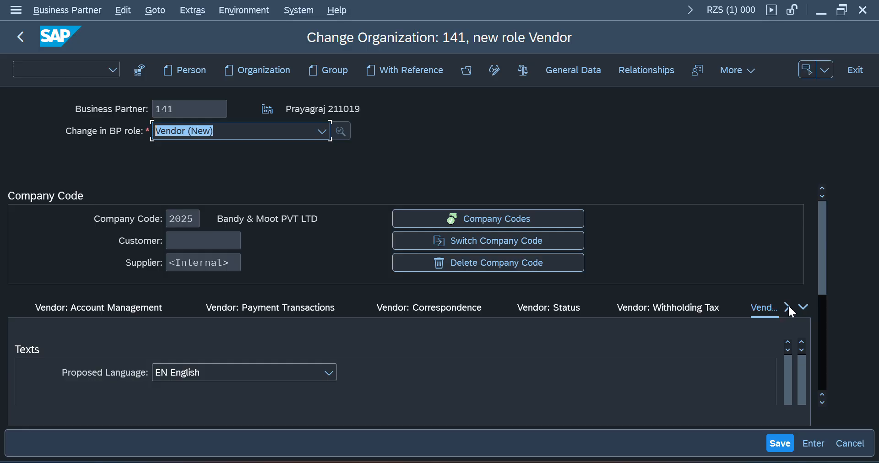
click(787, 307)
click(787, 307)
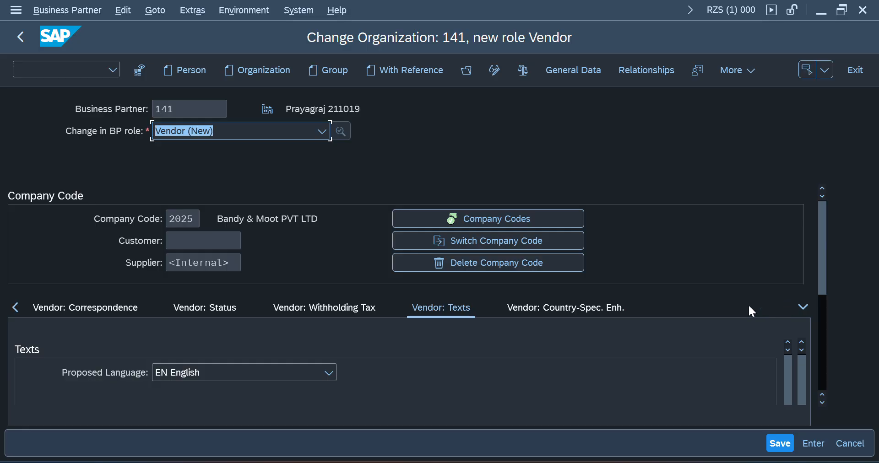
click(601, 312)
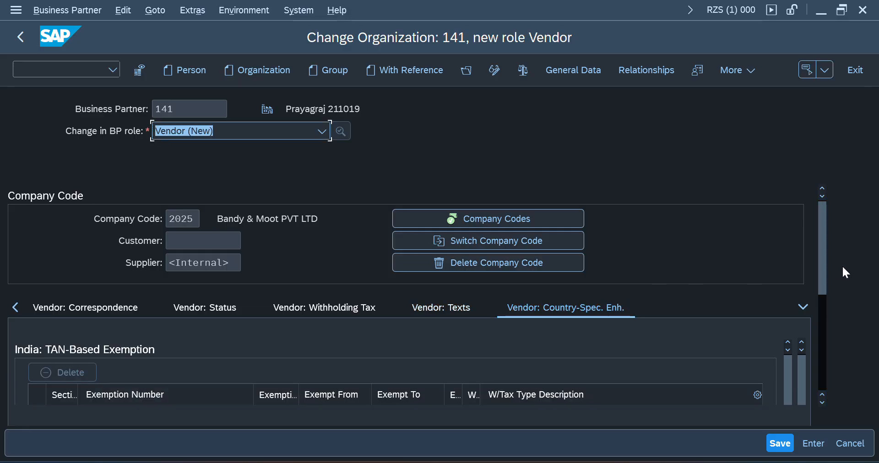
mouse_move(820, 267)
mouse_down()
mouse_move(818, 363)
mouse_move(828, 271)
mouse_up()
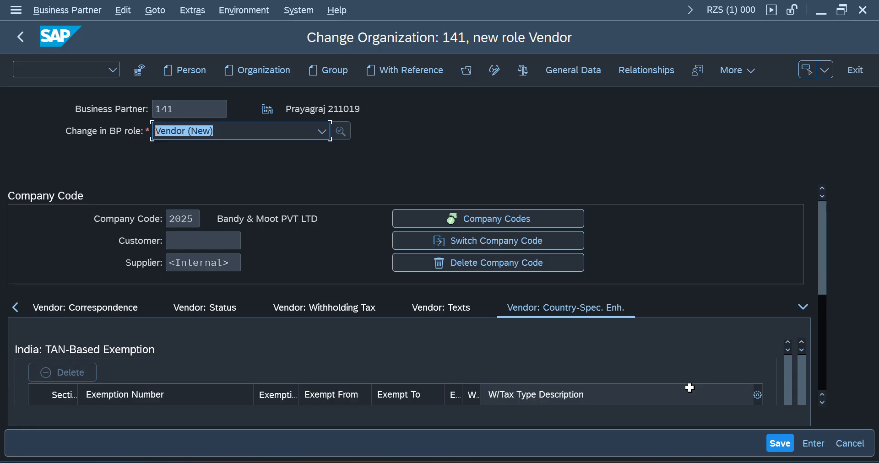
Step: Save the vendor role with its company code data and check the assigned supplier number
click(783, 447)
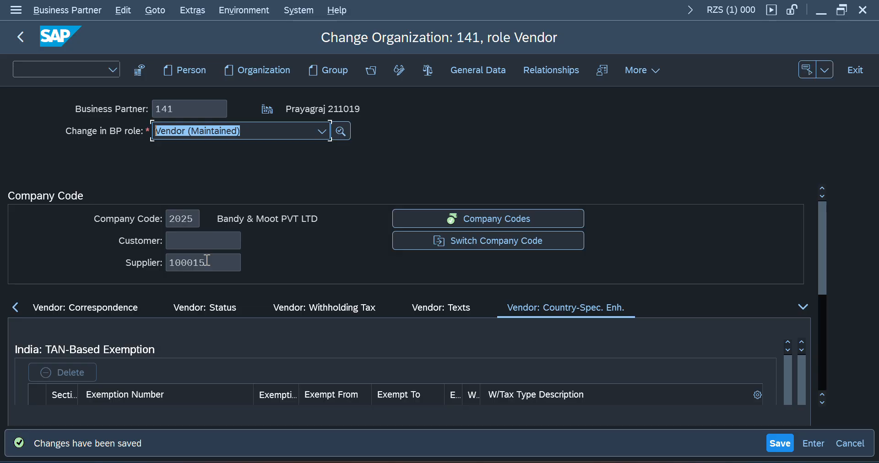
drag(207, 260, 173, 263)
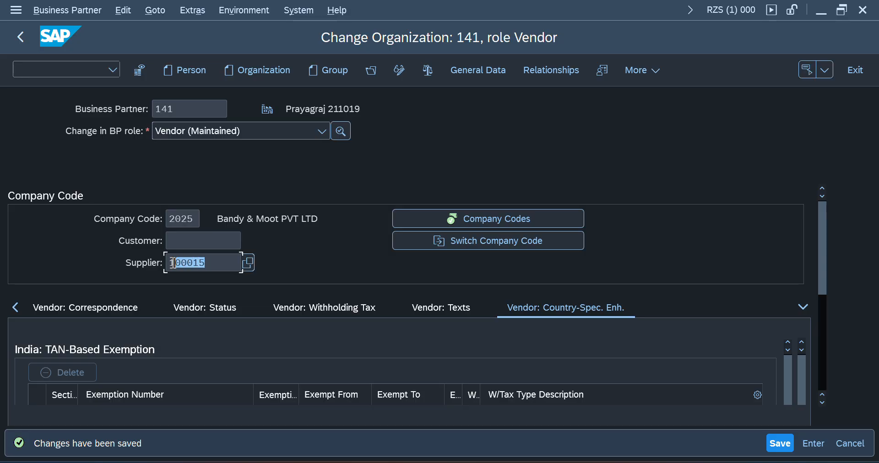
click(193, 259)
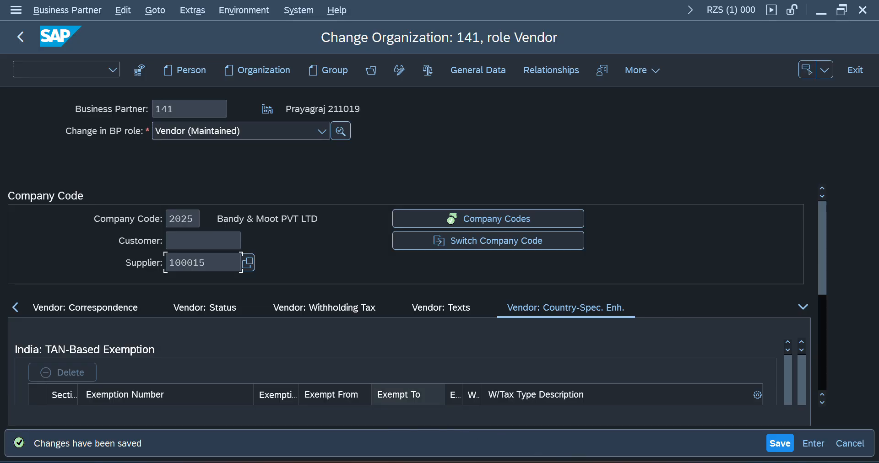
click(584, 409)
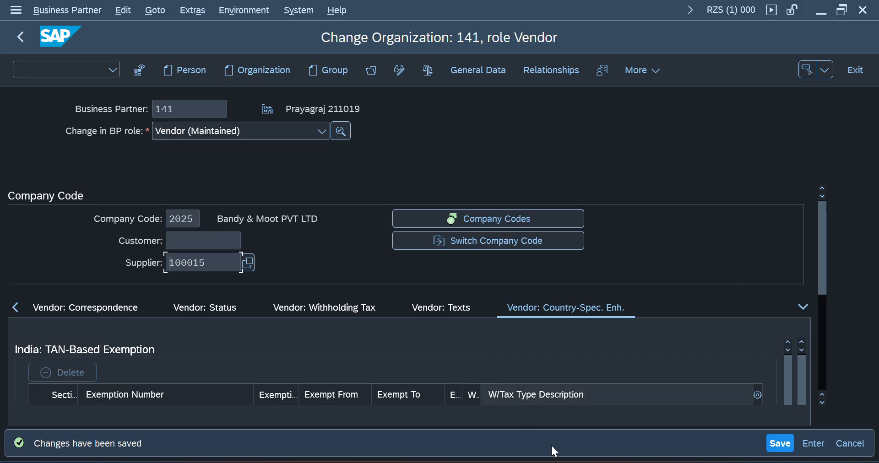
mouse_move(593, 462)
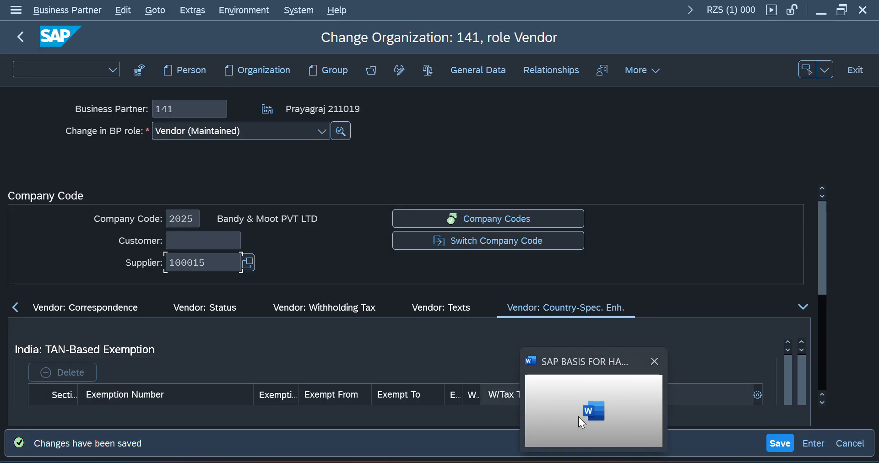
mouse_move(577, 416)
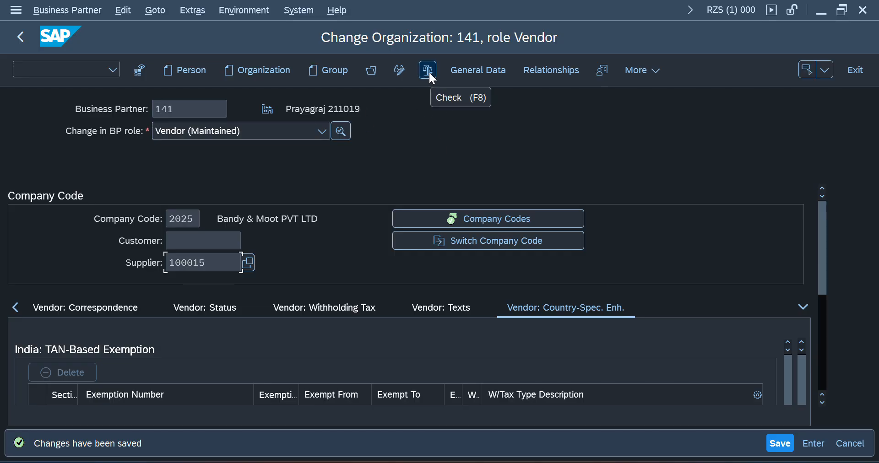
Step: Switch the business partner to display mode, saving changes first, and check which BP roles are assigned
click(399, 71)
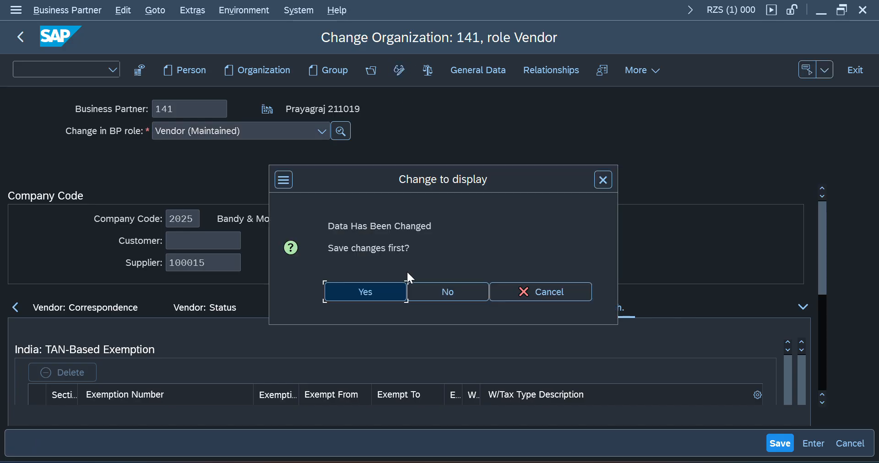
click(371, 292)
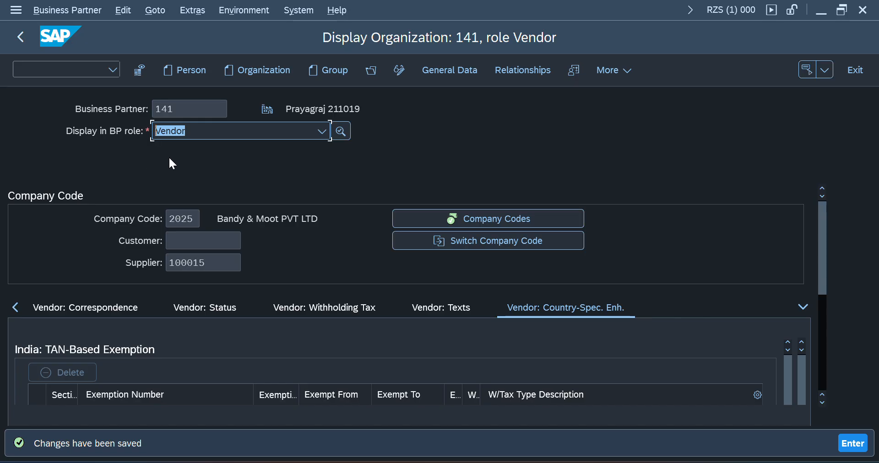
click(322, 132)
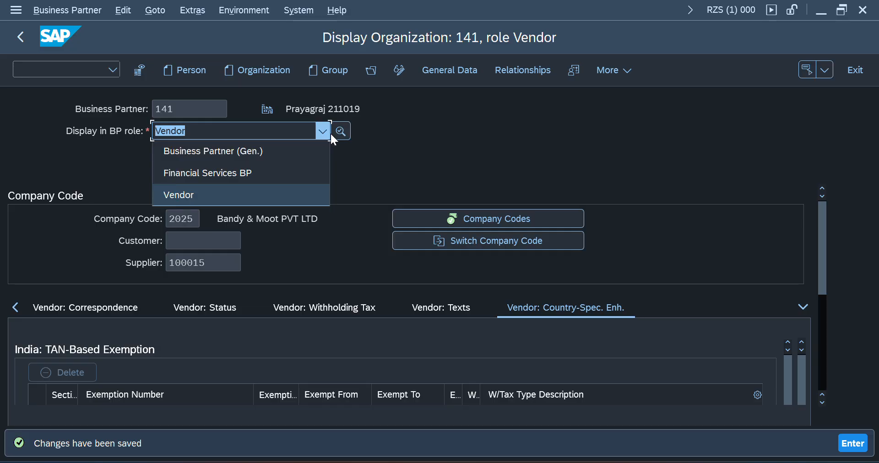
click(442, 150)
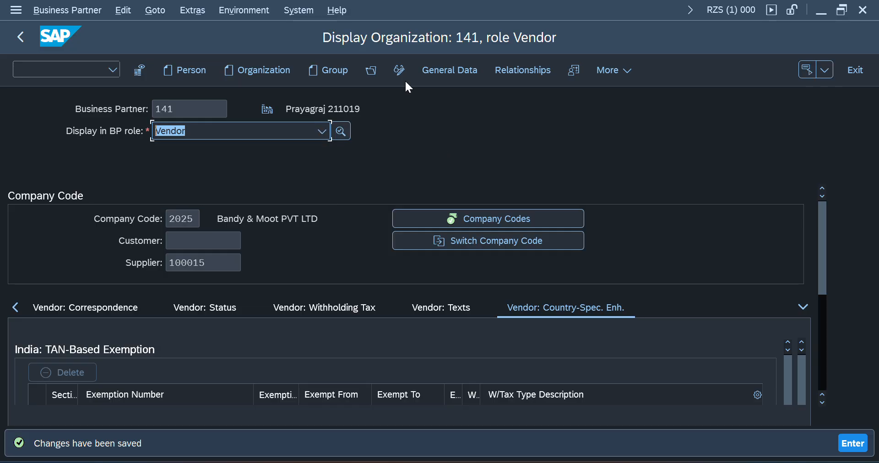
Step: Return the business partner to change mode and add the other Vendor role, the one not yet maintained
click(400, 69)
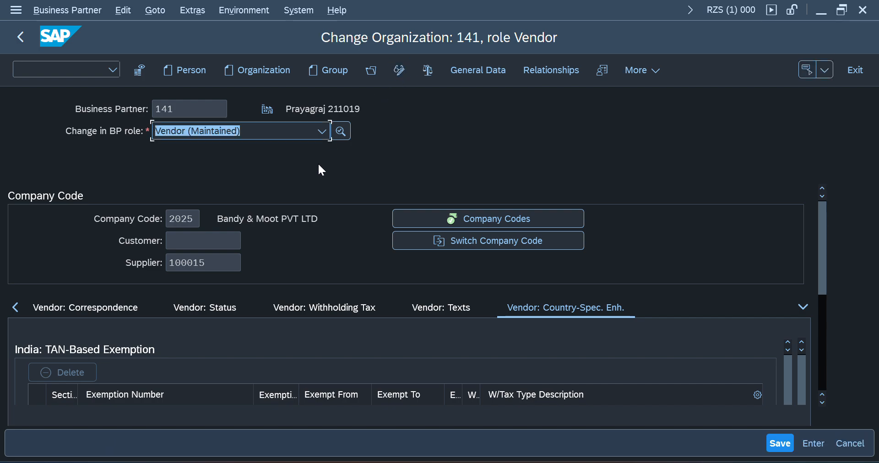
click(324, 130)
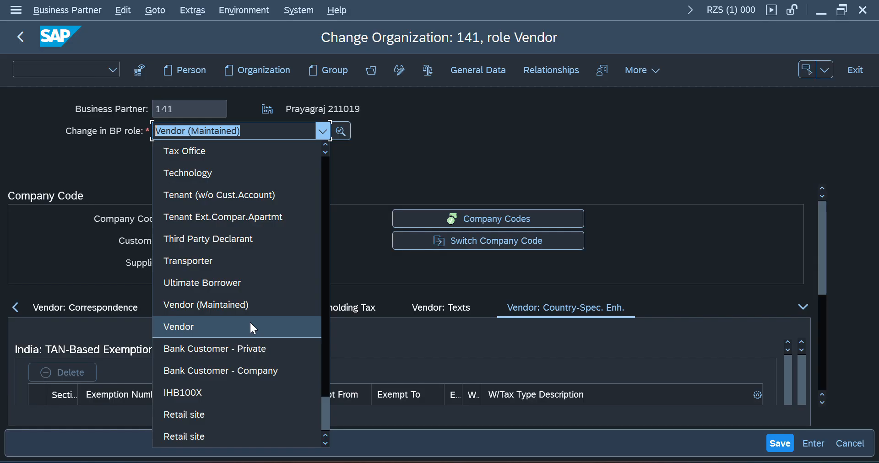
click(252, 325)
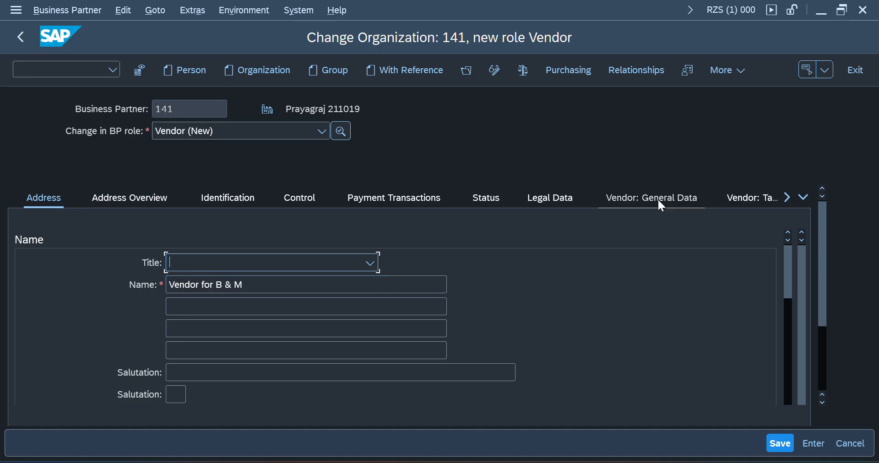
Step: Open the vendor's purchasing view and assign purchasing organization 2025, Purch. org. B & D
click(564, 71)
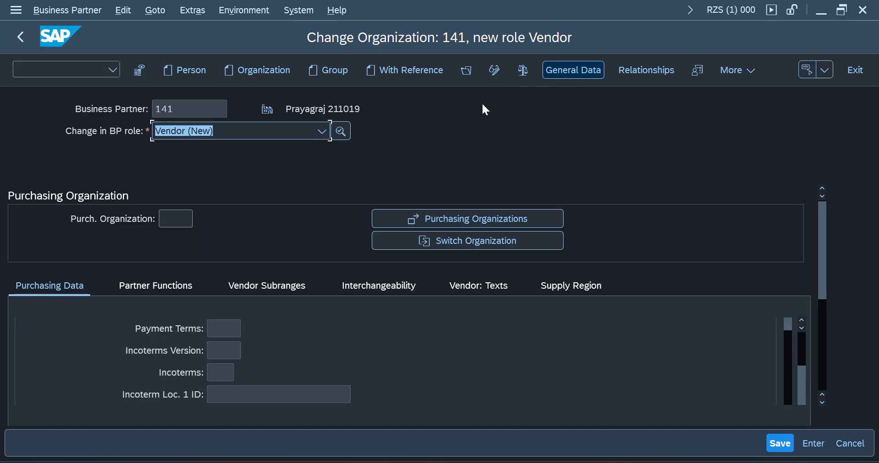
click(188, 218)
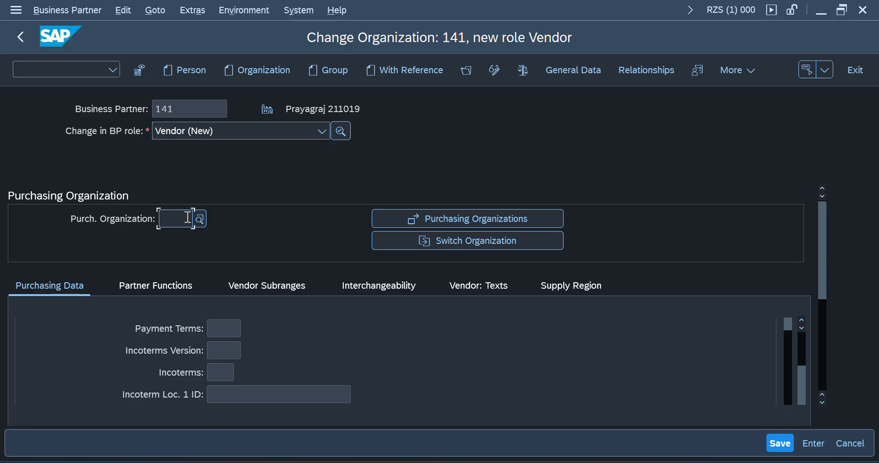
text(2025)
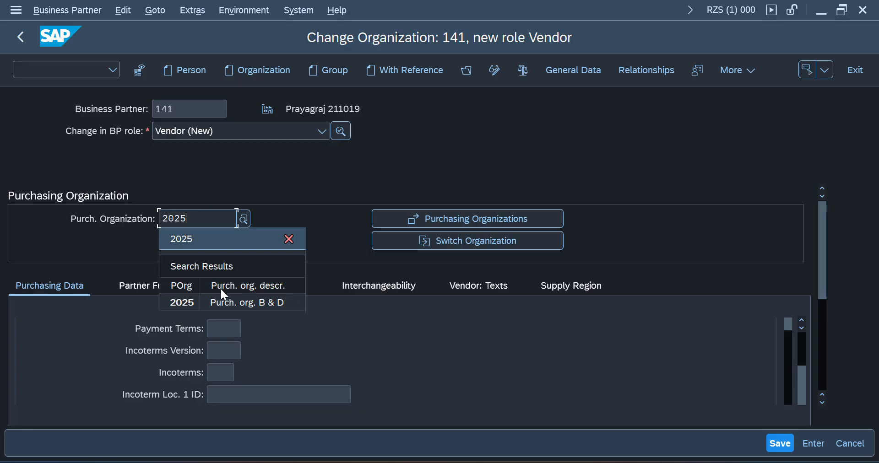
click(236, 303)
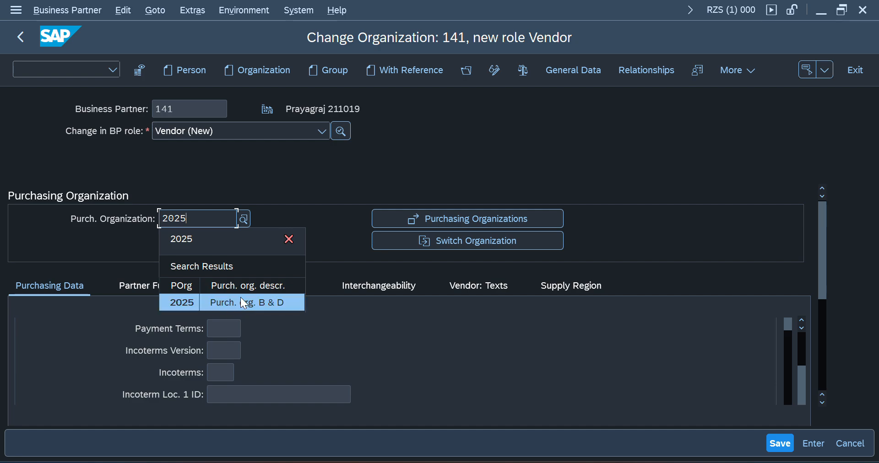
key(Return)
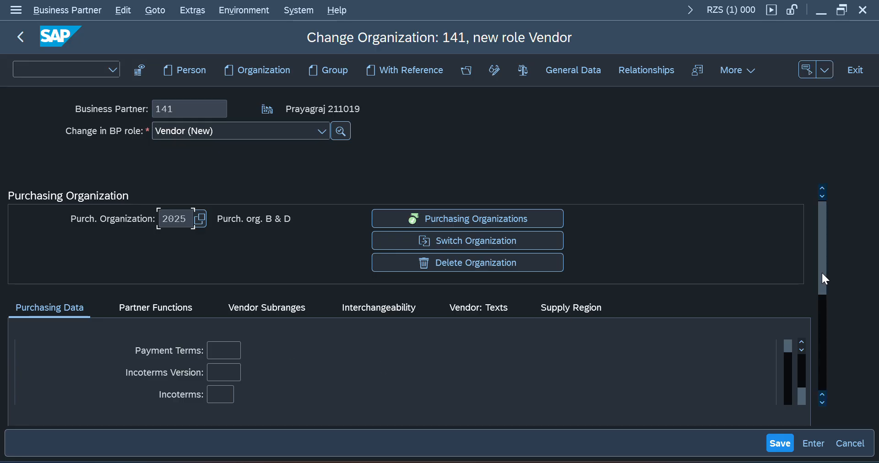
Step: Look through the purchasing data fields and the available payment terms, leaving the payment terms unset
drag(822, 280, 833, 245)
mouse_move(791, 351)
mouse_down()
mouse_move(794, 444)
mouse_move(792, 343)
mouse_up()
drag(827, 273, 827, 308)
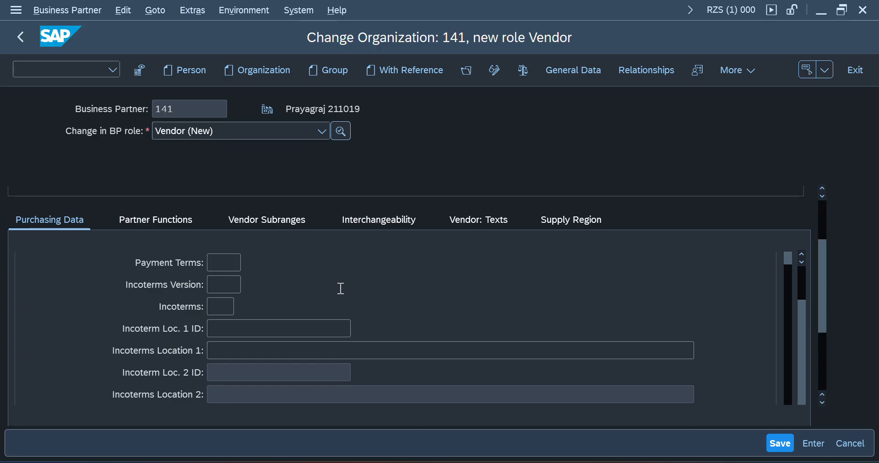
click(232, 263)
click(248, 263)
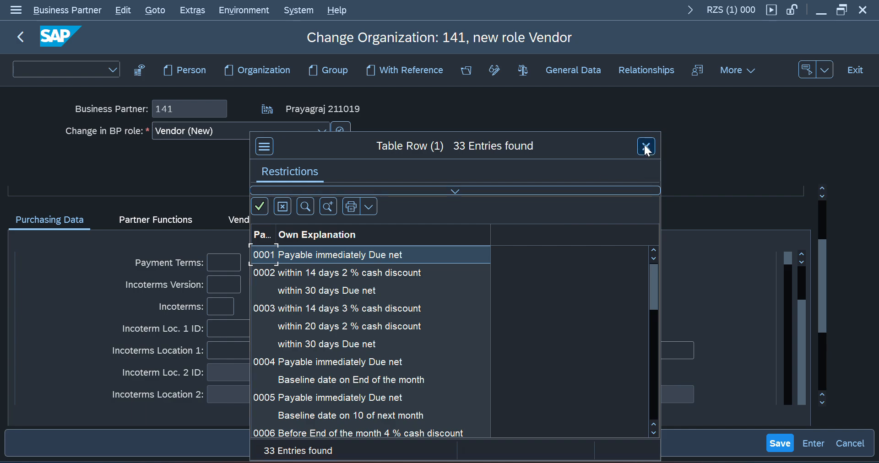
click(646, 147)
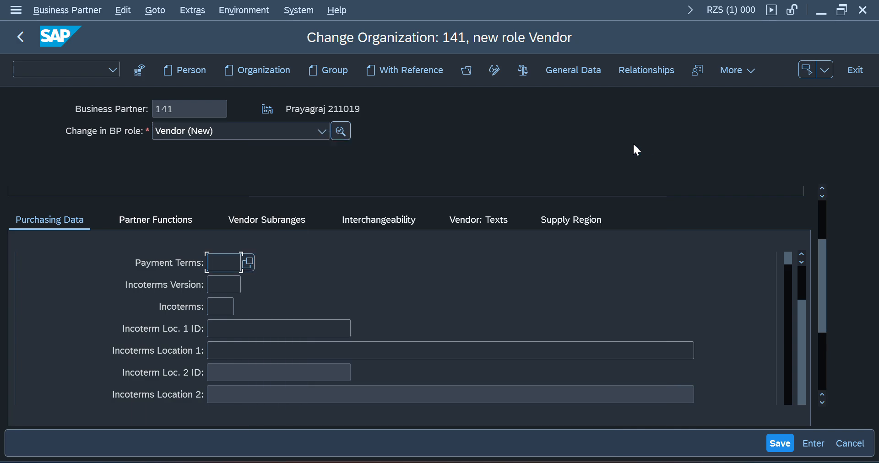
Step: Look through the vendor's partner functions, vendor subranges, interchangeability, texts and supply region for purchasing organization 2025
click(157, 220)
click(275, 219)
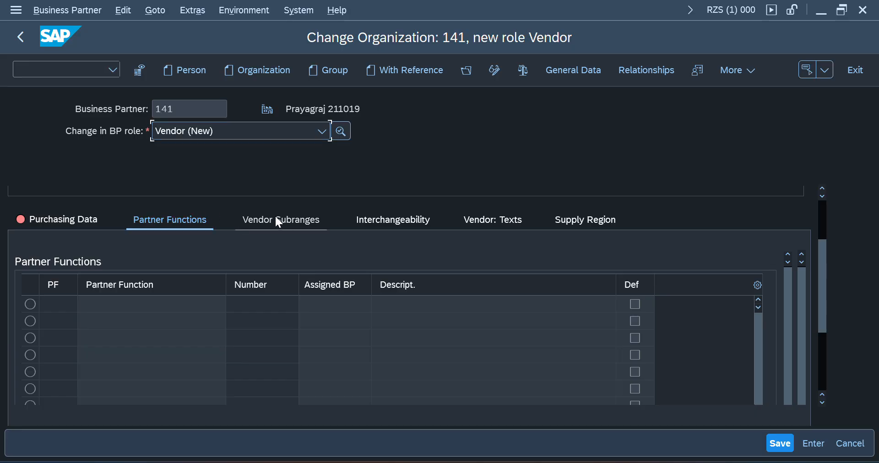
click(415, 217)
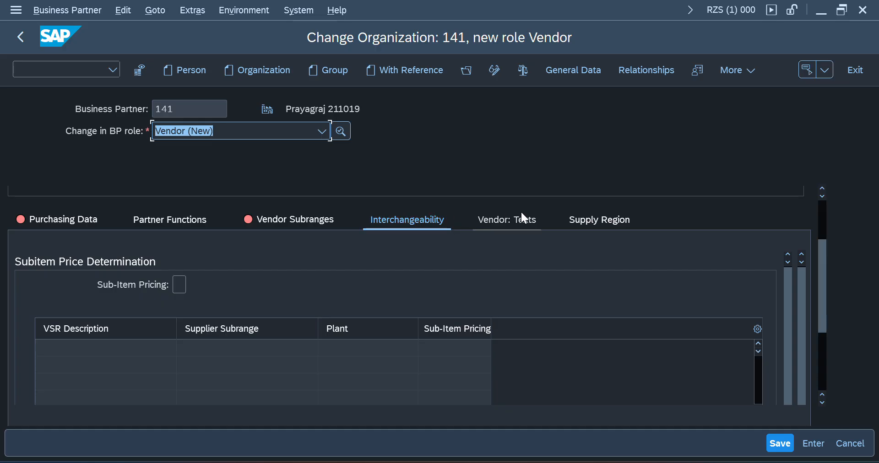
click(522, 212)
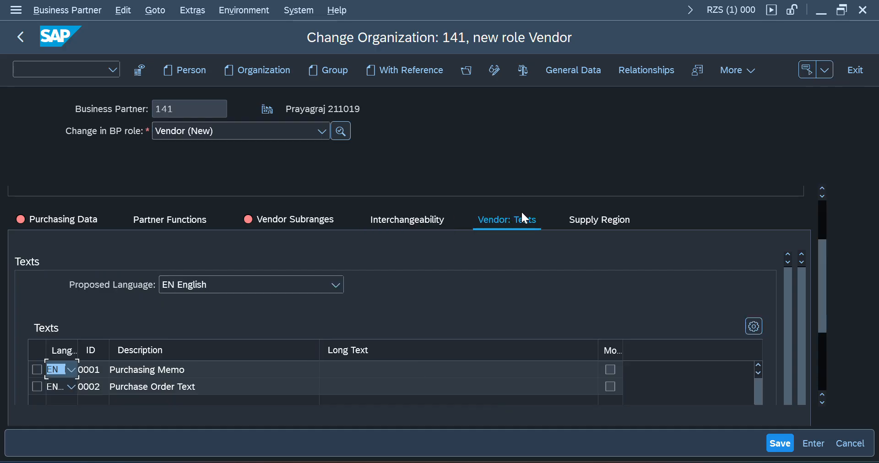
click(563, 217)
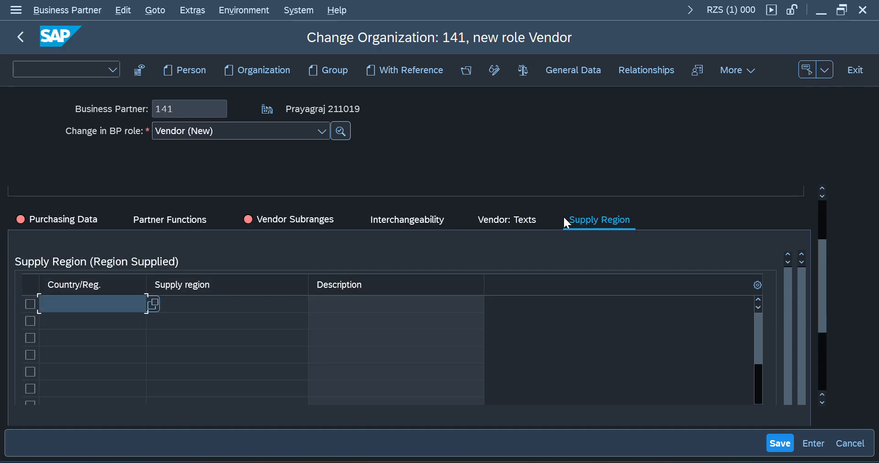
Step: Set the order currency to INR in the purchasing data and recheck the vendor subranges
click(54, 219)
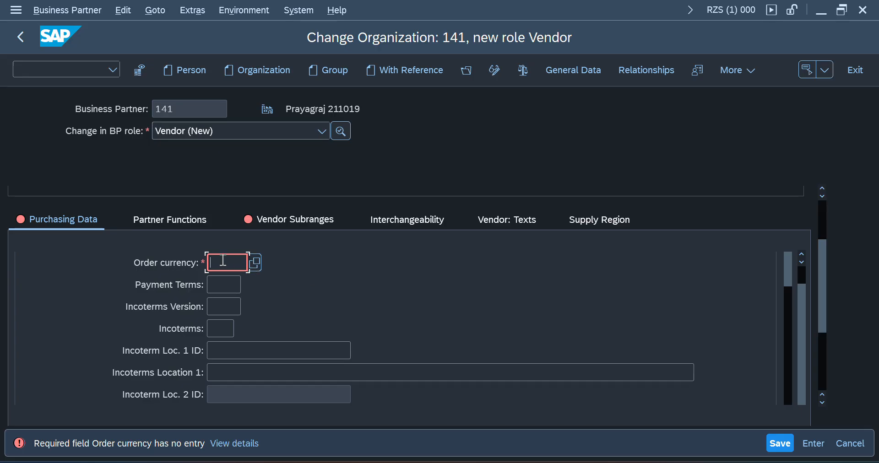
text(INR)
key(Return)
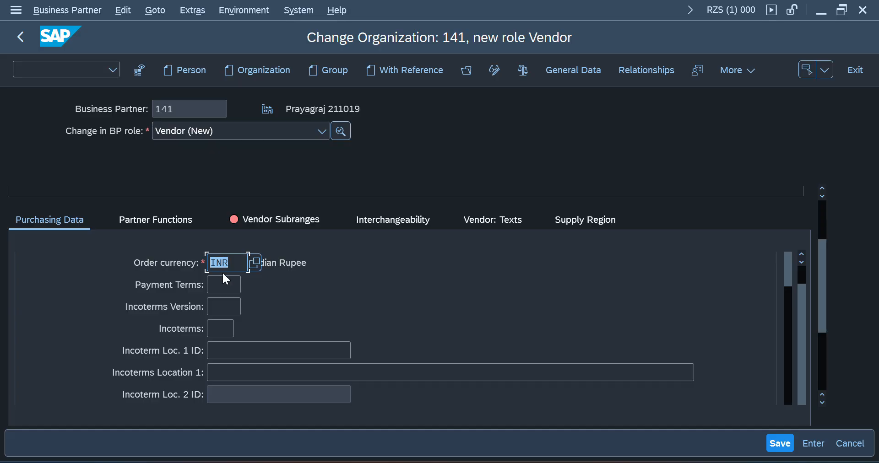
click(300, 221)
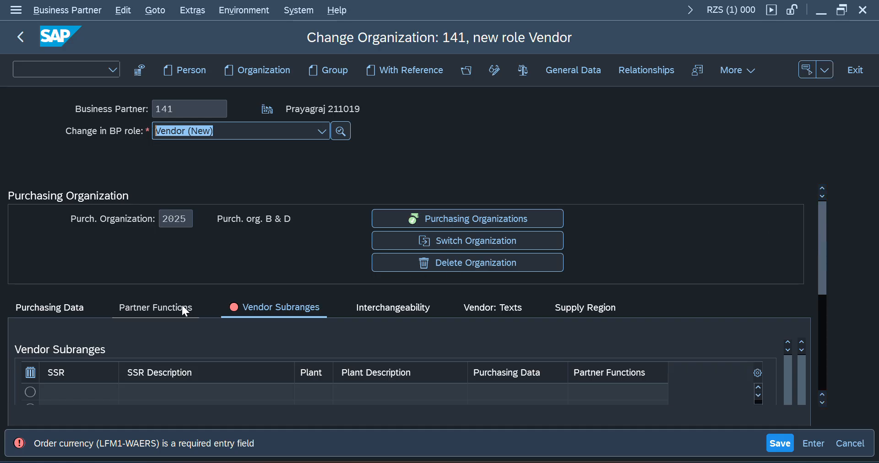
click(56, 304)
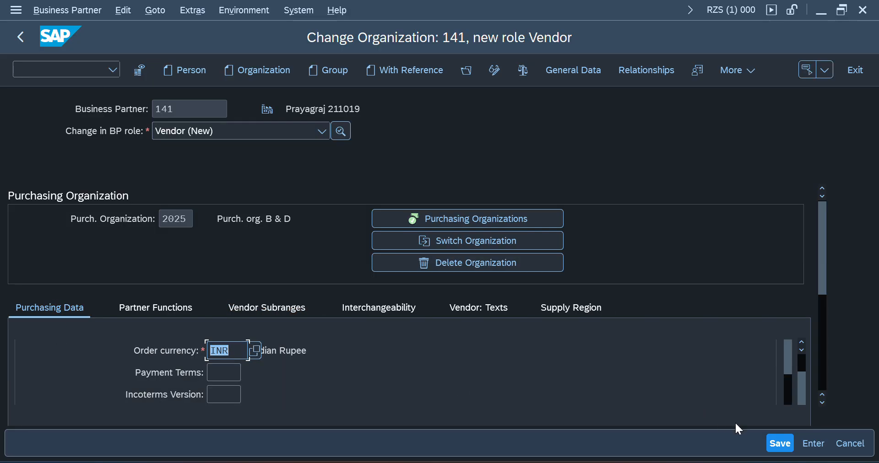
Step: Save the vendor role with its purchasing organization 2025 data
click(775, 441)
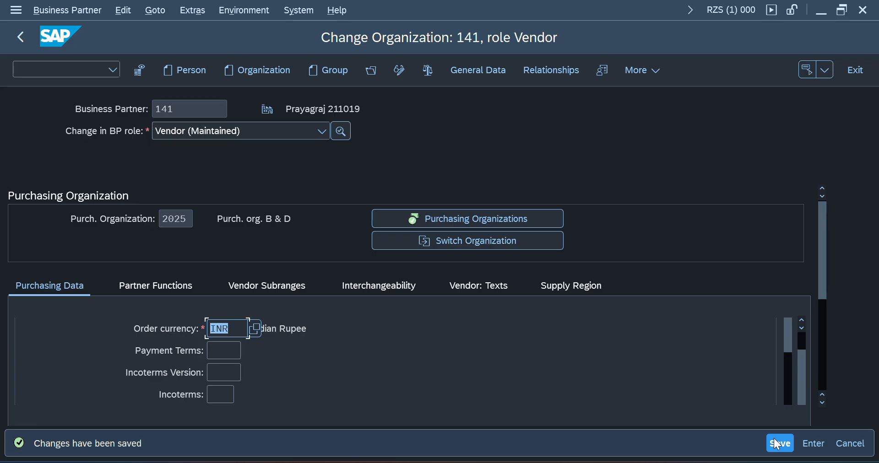
click(776, 444)
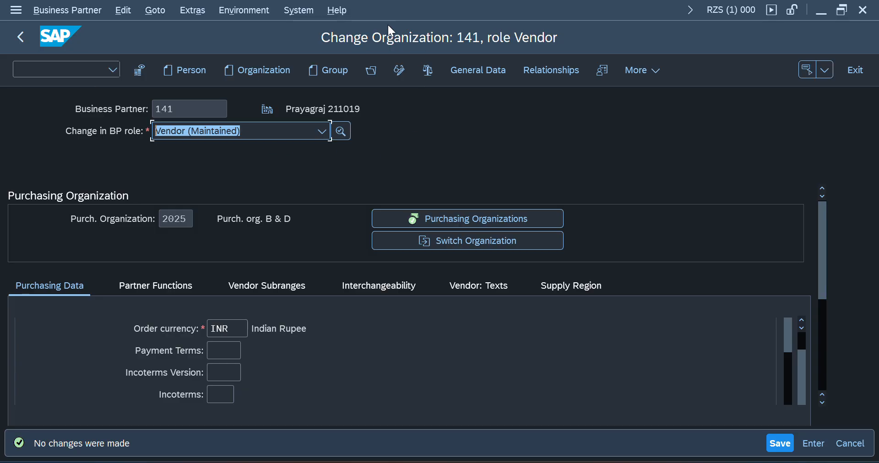
key(Return)
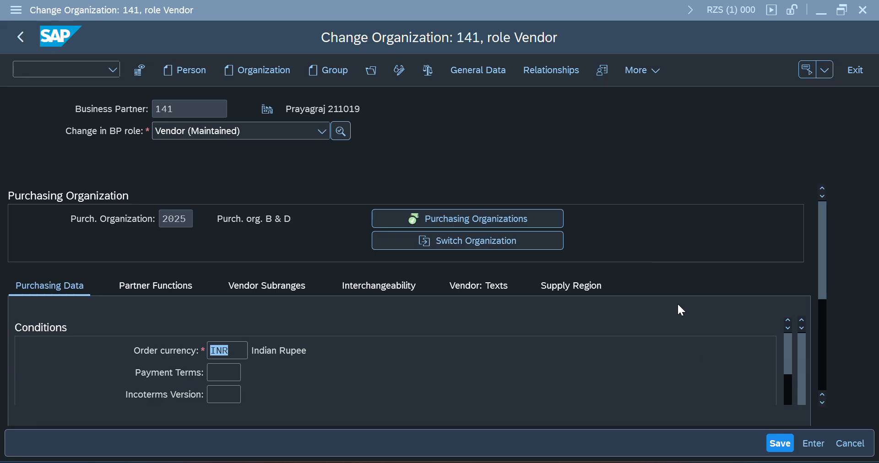
click(773, 439)
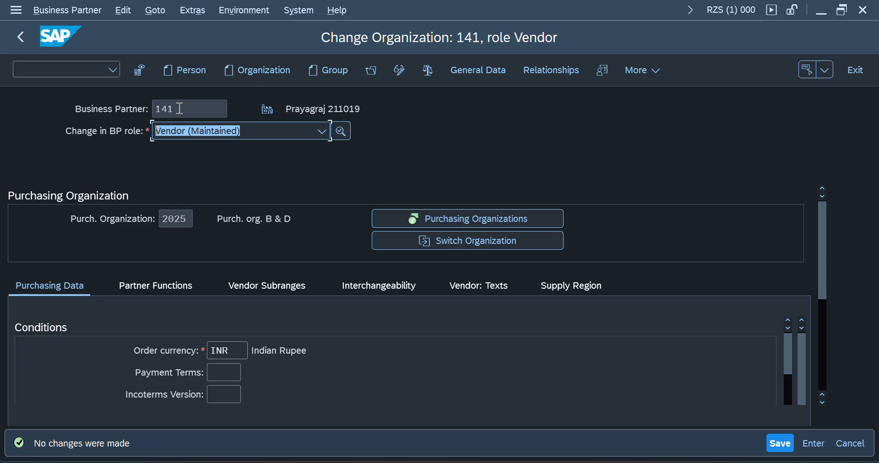
Step: Leave the record with /n, restart transaction BP, search for the vendor by its business partner number and open it
click(64, 67)
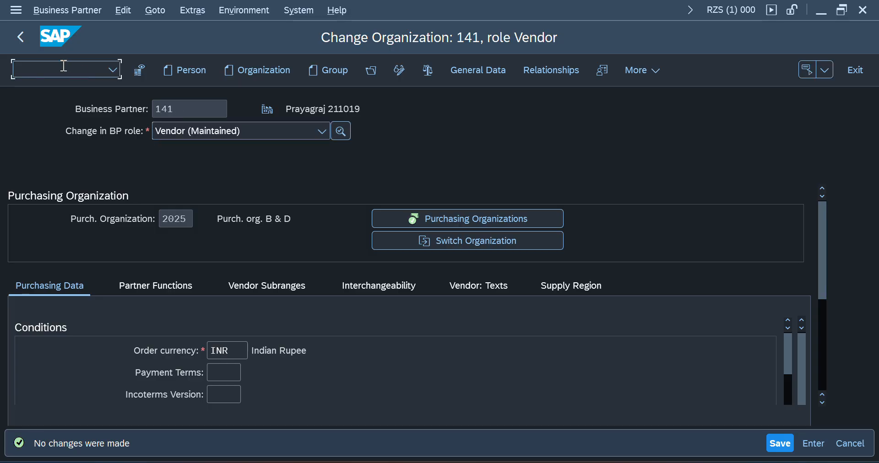
text(/n)
key(Return)
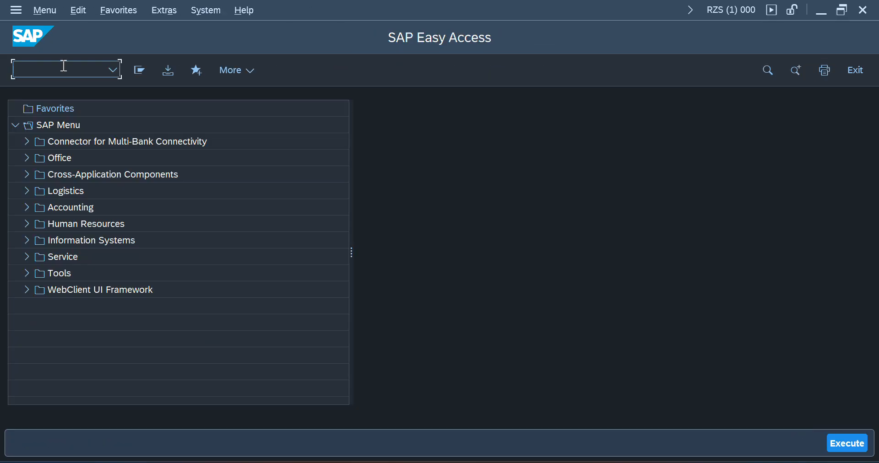
text(b)
text(p)
key(Return)
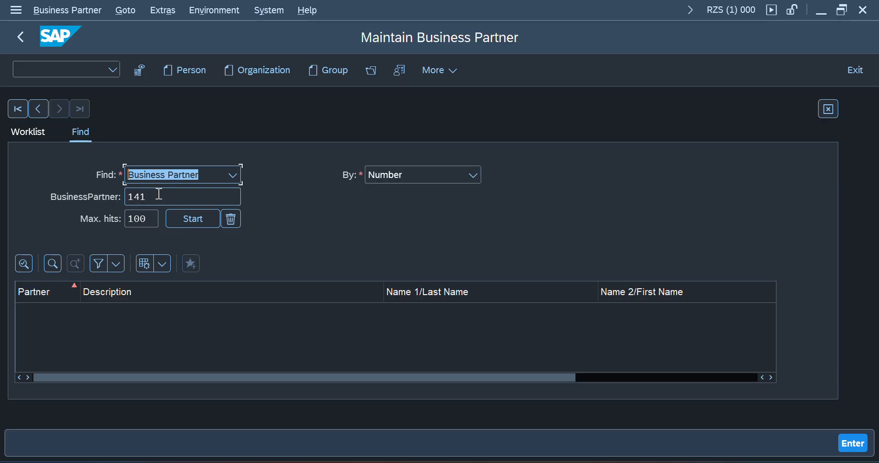
key(Return)
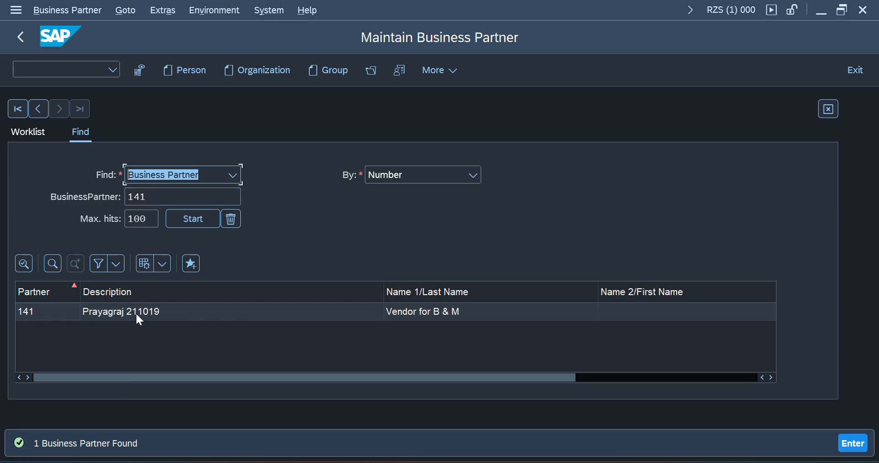
double_click(137, 313)
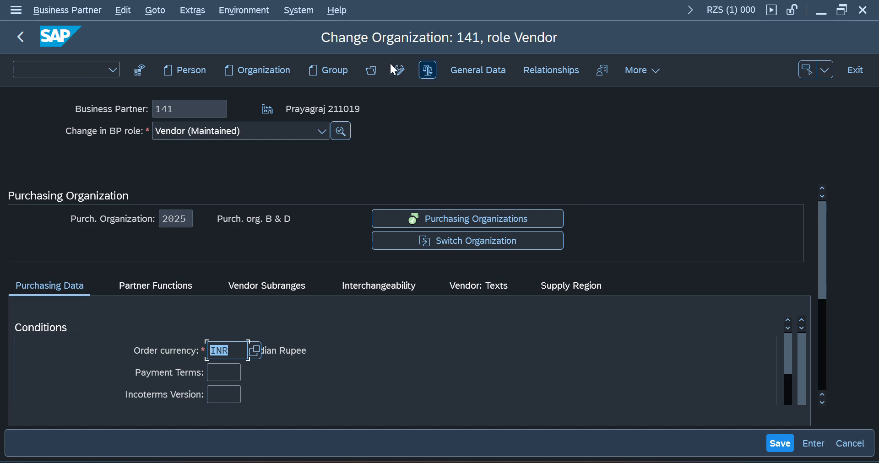
Step: Switch the vendor record between display and change mode to check its purchasing data, and save it again
click(403, 72)
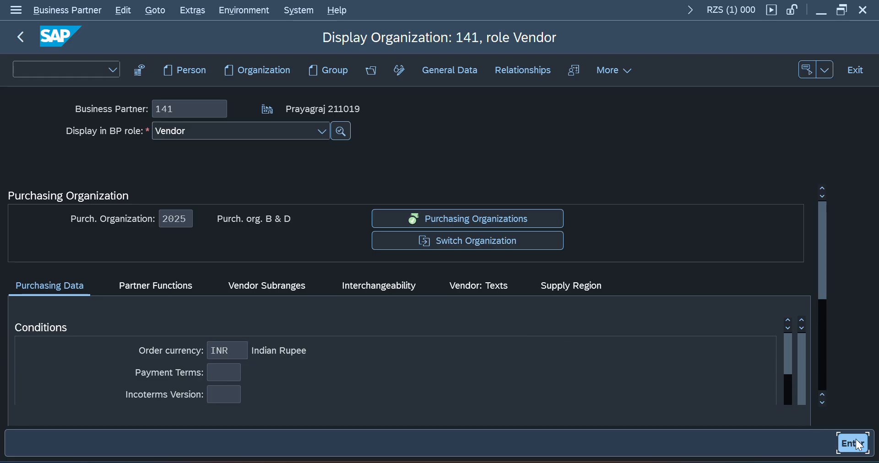
click(402, 68)
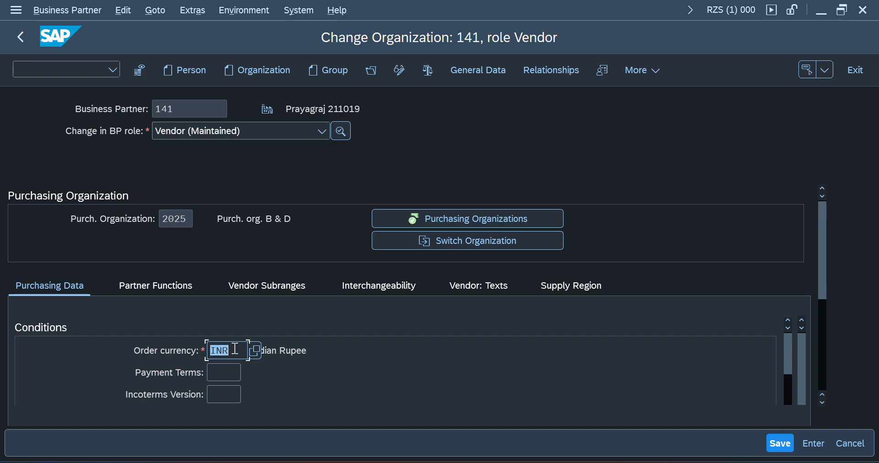
click(781, 445)
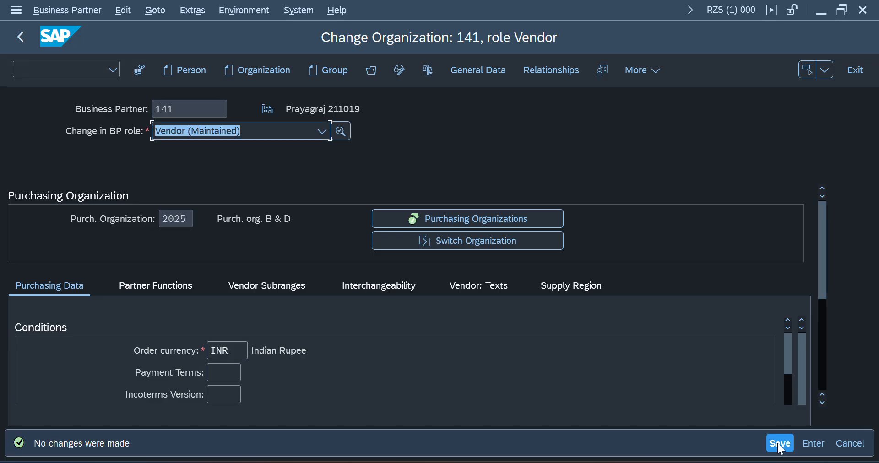
click(780, 448)
Step: Leave business partner maintenance with /n and return to the SAP Easy Access screen
click(40, 71)
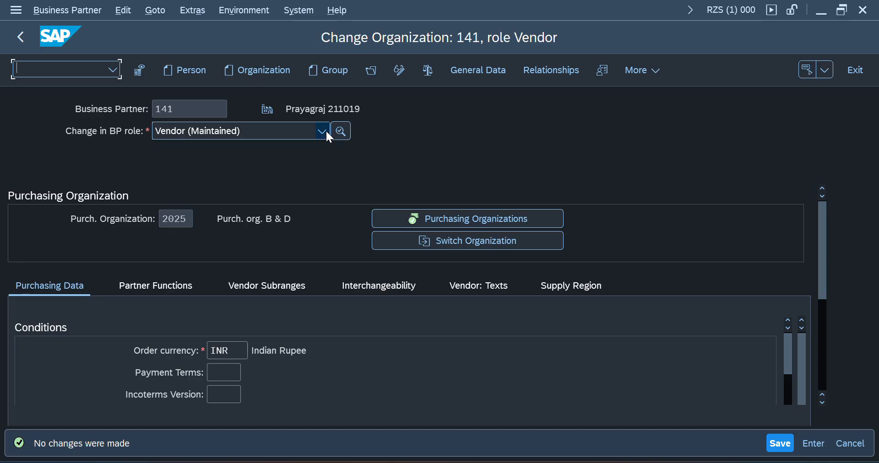
text(/n)
key(Return)
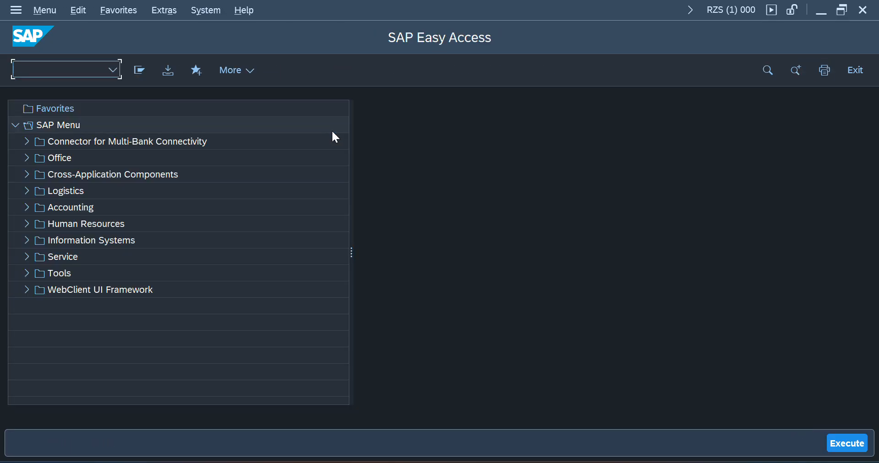
click(460, 28)
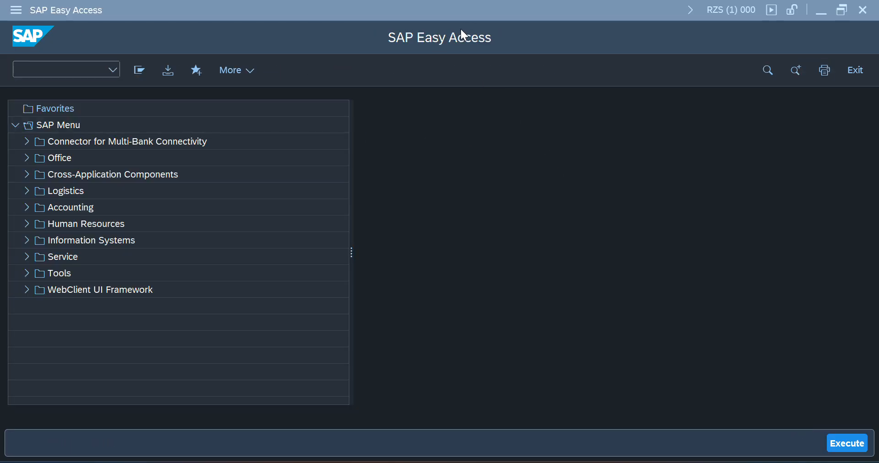